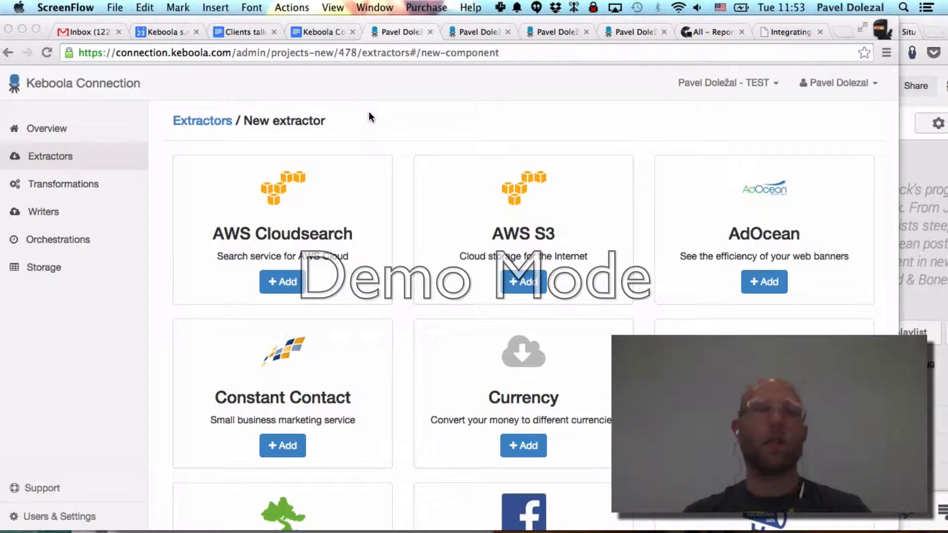
- Look through the catalogue of available data source extractors, from AWS Cloudsearch down to Youtube
{"action": "scroll", "coordinate": [404, 193], "scroll_direction": "down", "scroll_amount": 10}
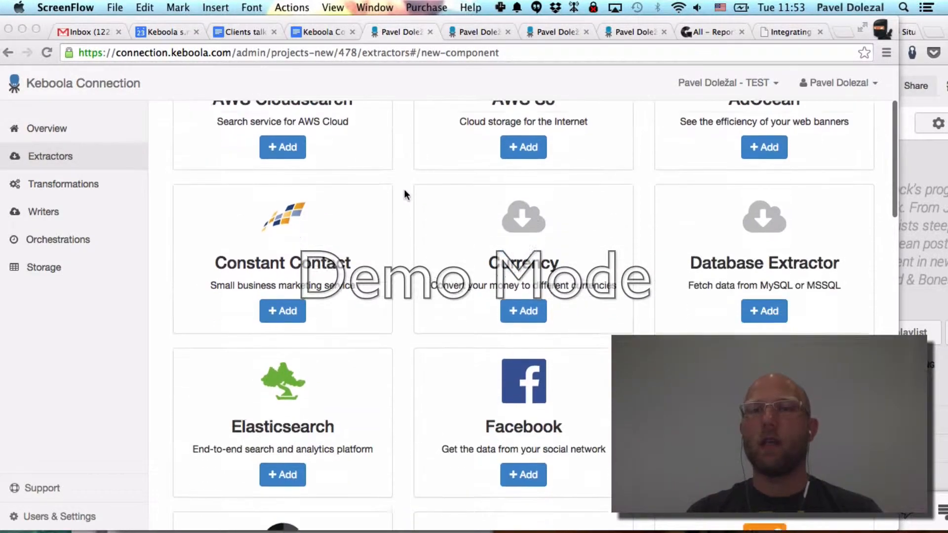
{"action": "scroll", "coordinate": [404, 193], "scroll_direction": "down", "scroll_amount": 15}
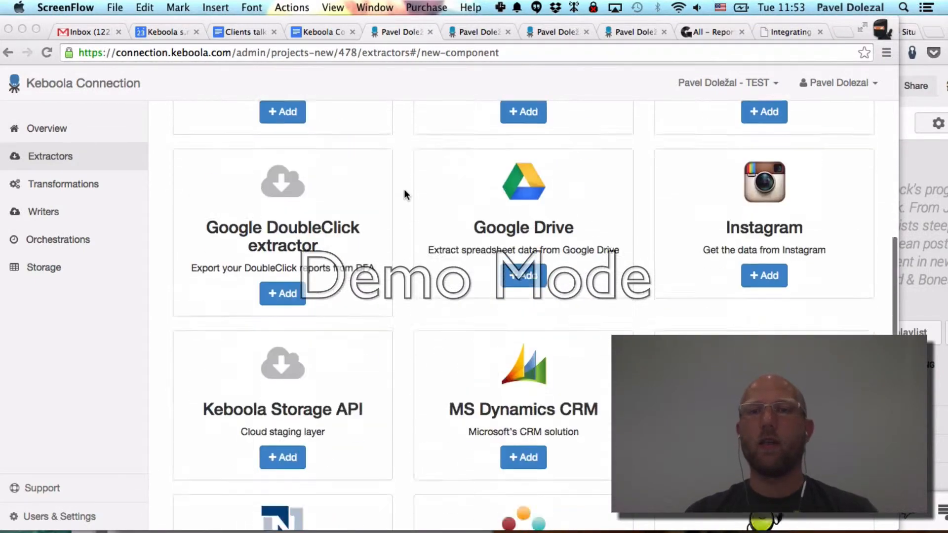
{"action": "scroll", "coordinate": [403, 193], "scroll_direction": "down", "scroll_amount": 8}
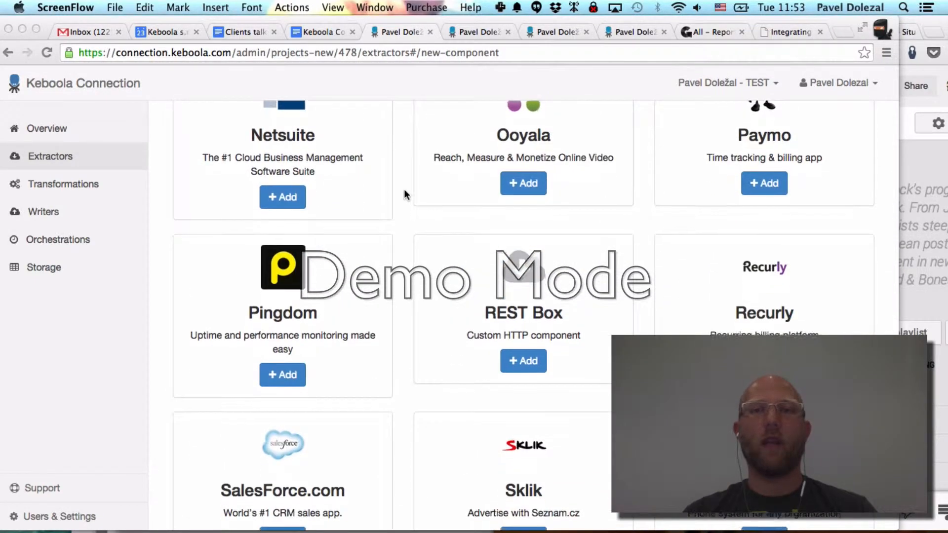
{"action": "scroll", "coordinate": [404, 194], "scroll_direction": "down", "scroll_amount": 1}
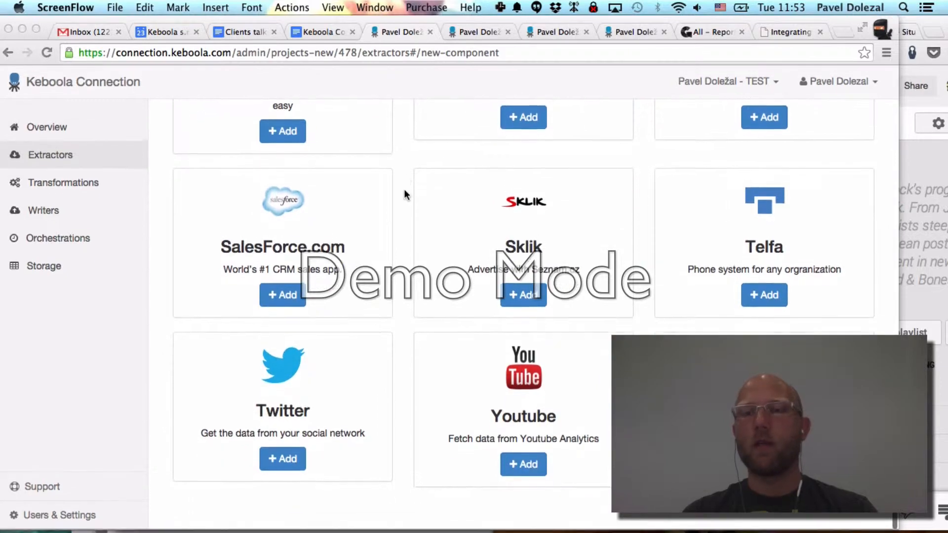
{"action": "scroll", "coordinate": [403, 194], "scroll_direction": "up", "scroll_amount": 16}
{"action": "scroll", "coordinate": [404, 192], "scroll_direction": "up", "scroll_amount": 15}
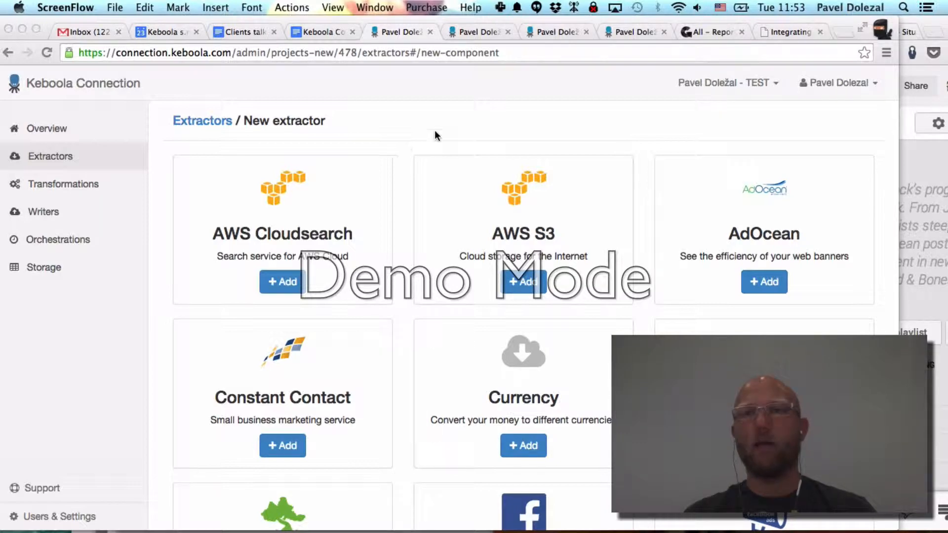
- Examine the Integrating Keboola Connection documentation, including the general workflow diagram and the extractor configuration example
{"action": "left_click", "coordinate": [780, 33]}
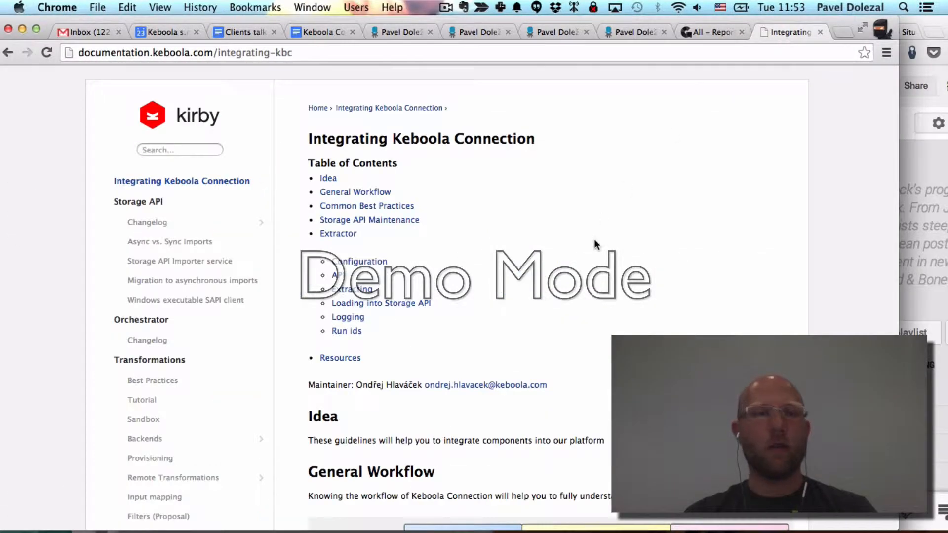
{"action": "scroll", "coordinate": [566, 267], "scroll_direction": "down", "scroll_amount": 3}
{"action": "scroll", "coordinate": [566, 267], "scroll_direction": "up", "scroll_amount": 2}
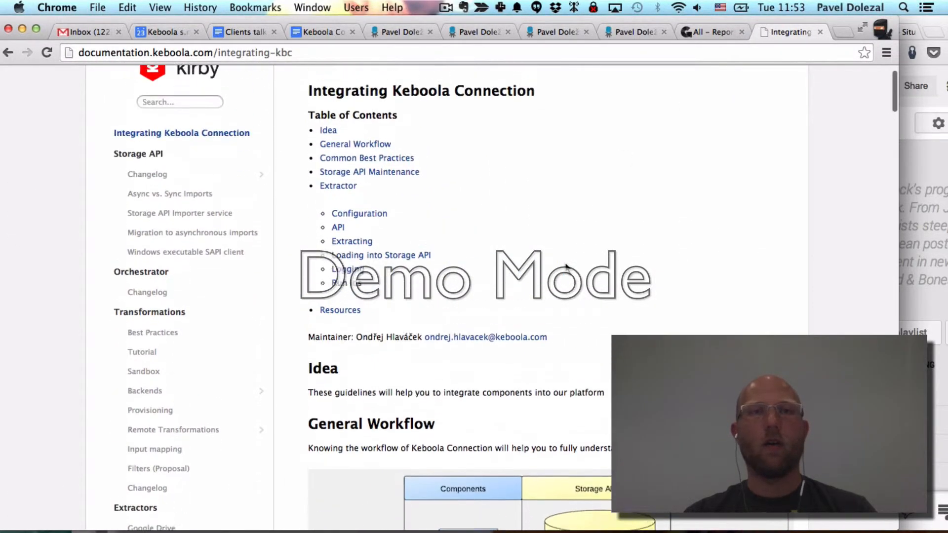
{"action": "scroll", "coordinate": [566, 266], "scroll_direction": "down", "scroll_amount": 5}
{"action": "scroll", "coordinate": [567, 266], "scroll_direction": "down", "scroll_amount": 20}
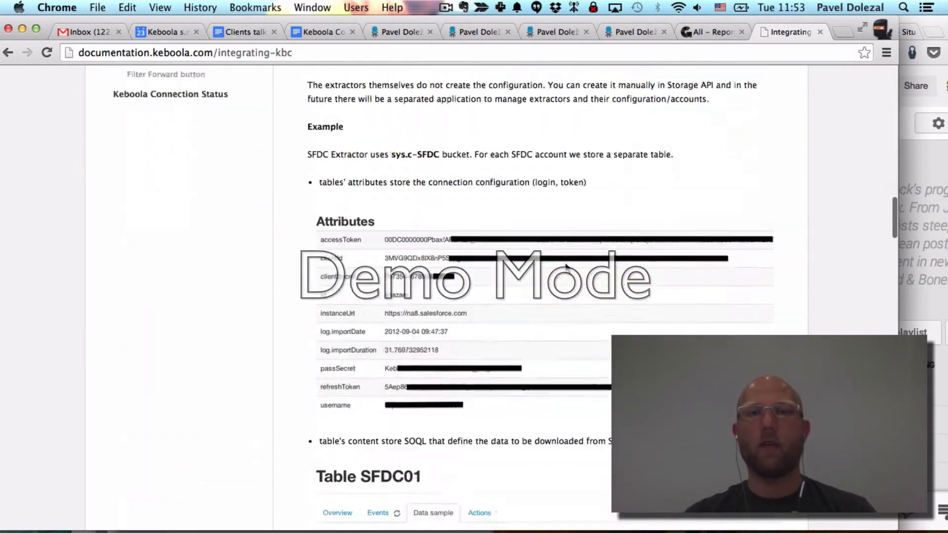
{"action": "scroll", "coordinate": [566, 267], "scroll_direction": "up", "scroll_amount": 20}
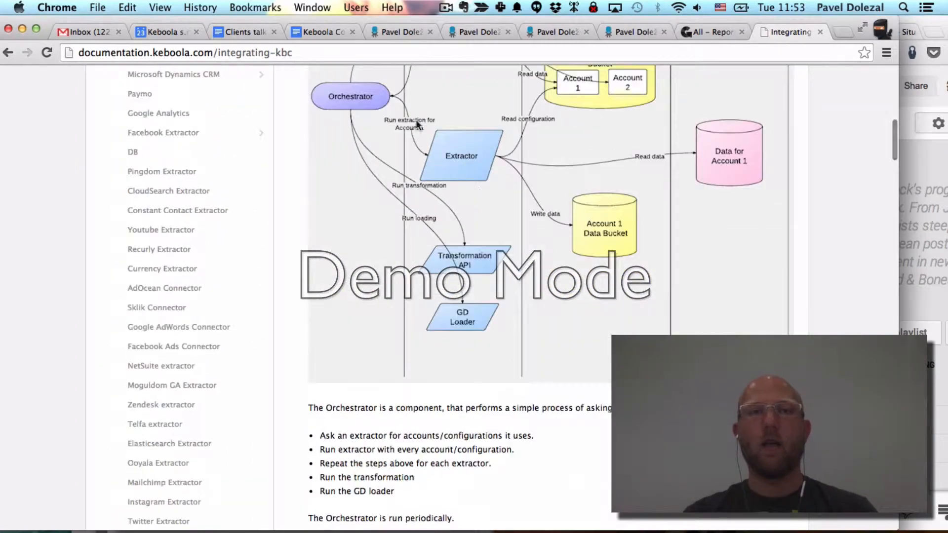
- From the extractor catalogue, go to the Google Analytics icrossing_test configuration and view its new query form without creating a query
{"action": "left_click", "coordinate": [403, 34]}
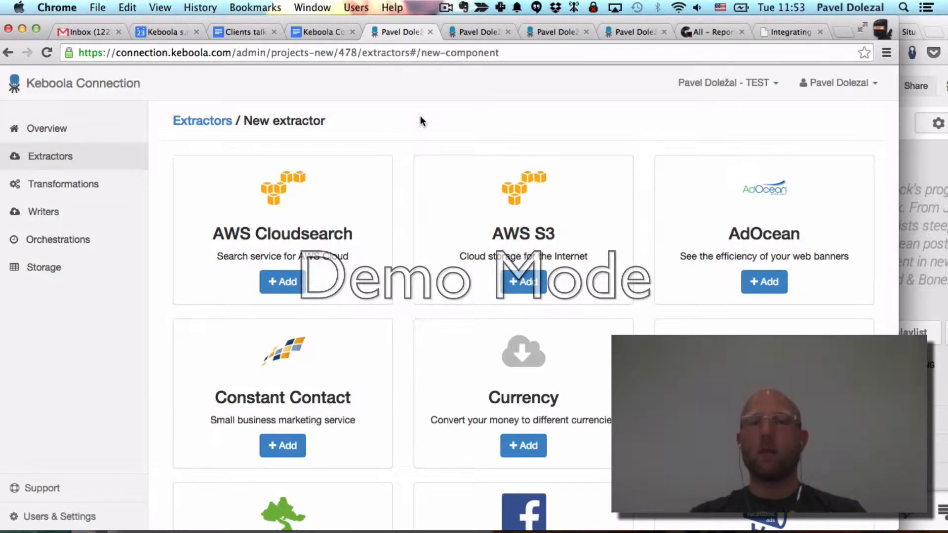
{"action": "scroll", "coordinate": [420, 116], "scroll_direction": "down", "scroll_amount": 8}
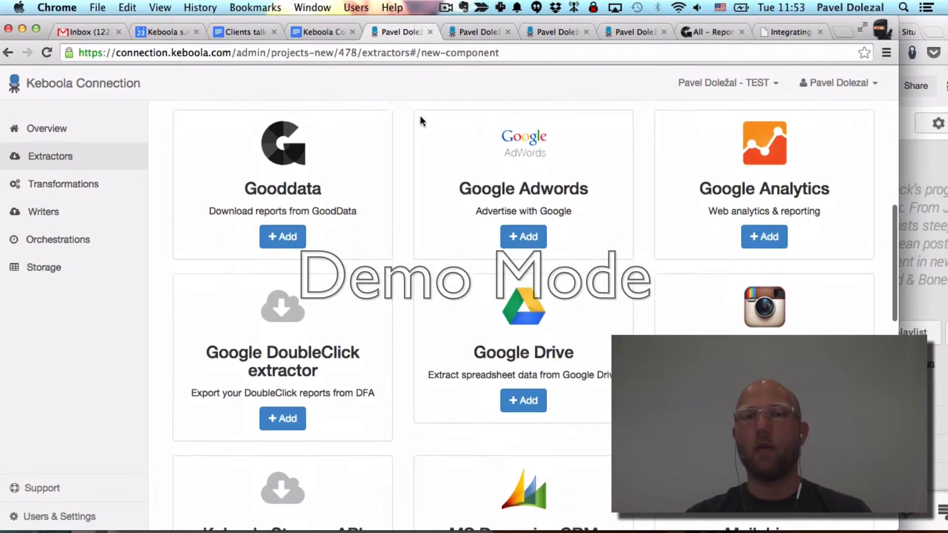
{"action": "scroll", "coordinate": [422, 122], "scroll_direction": "down", "scroll_amount": 1}
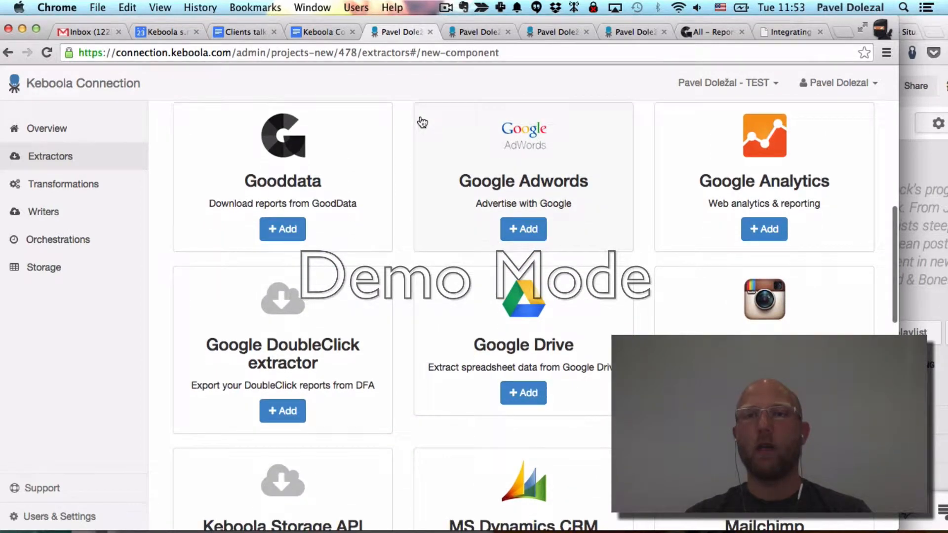
{"action": "left_click", "coordinate": [781, 228]}
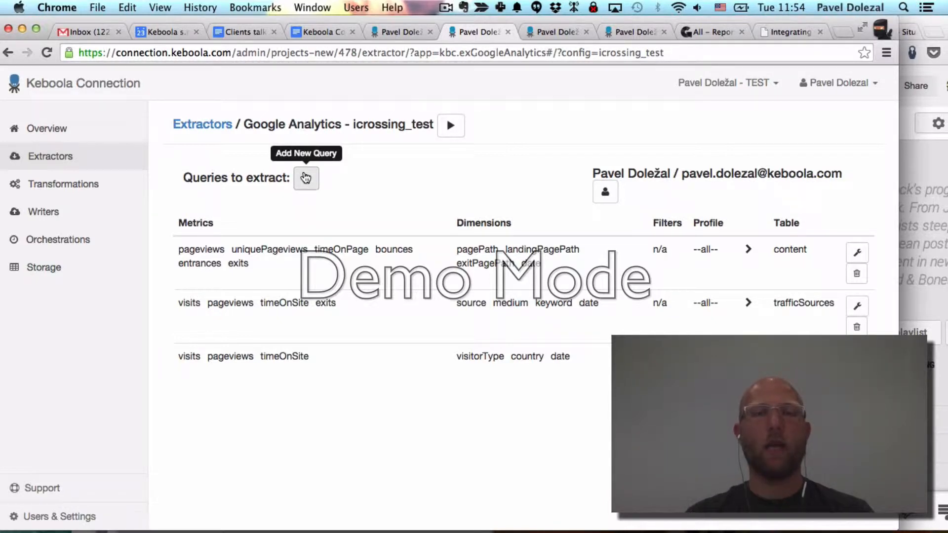
{"action": "left_click", "coordinate": [306, 178]}
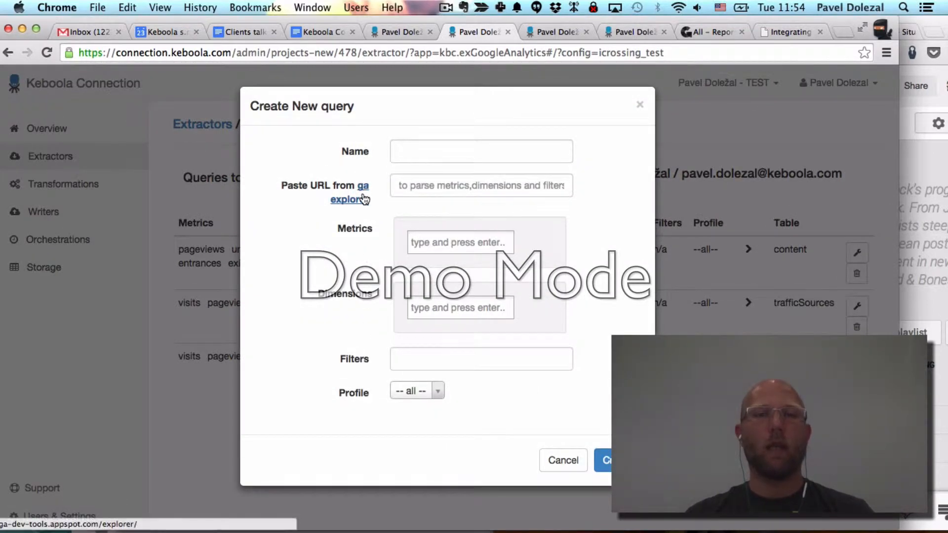
{"action": "left_click", "coordinate": [571, 462]}
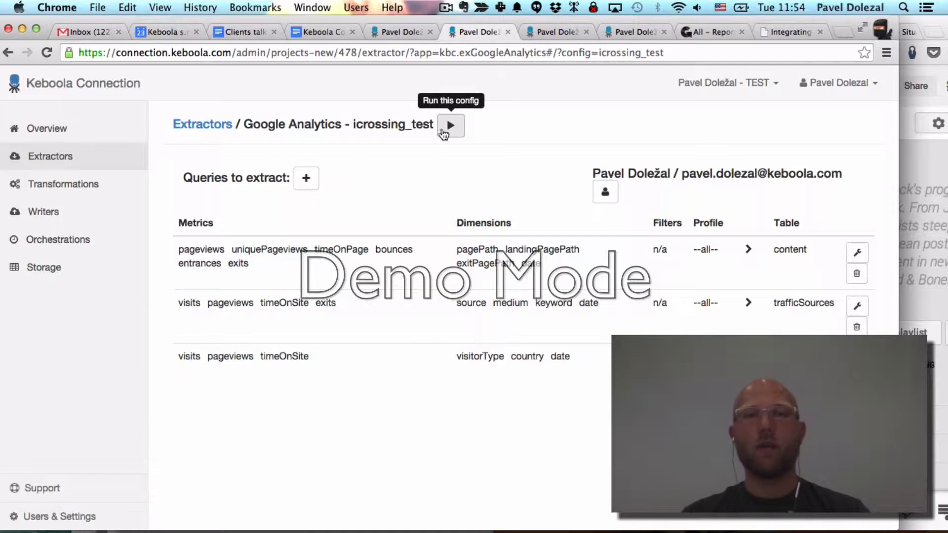
- Review the overview of the visitors table in the out.c-iCrossing-test storage bucket
{"action": "key", "text": "ctrl+Tab"}
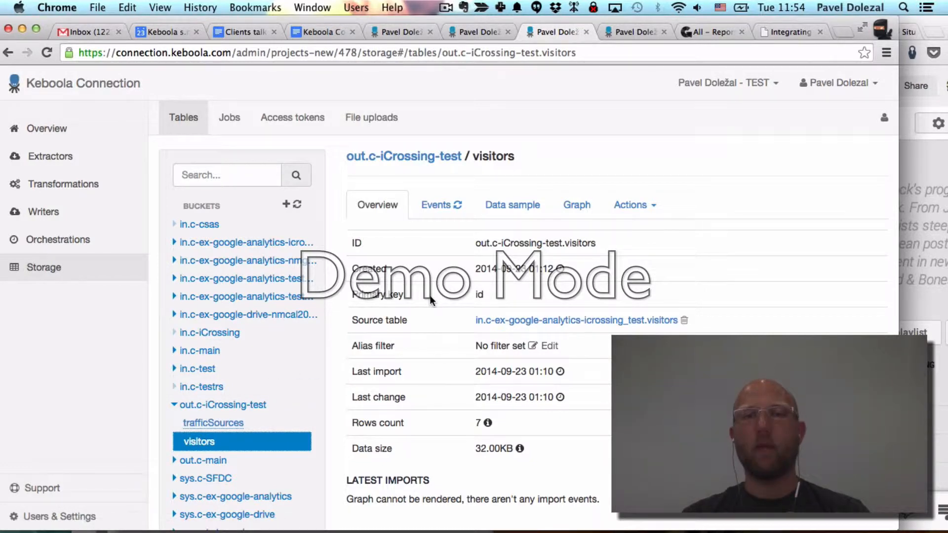
{"action": "scroll", "coordinate": [429, 295], "scroll_direction": "down", "scroll_amount": 1}
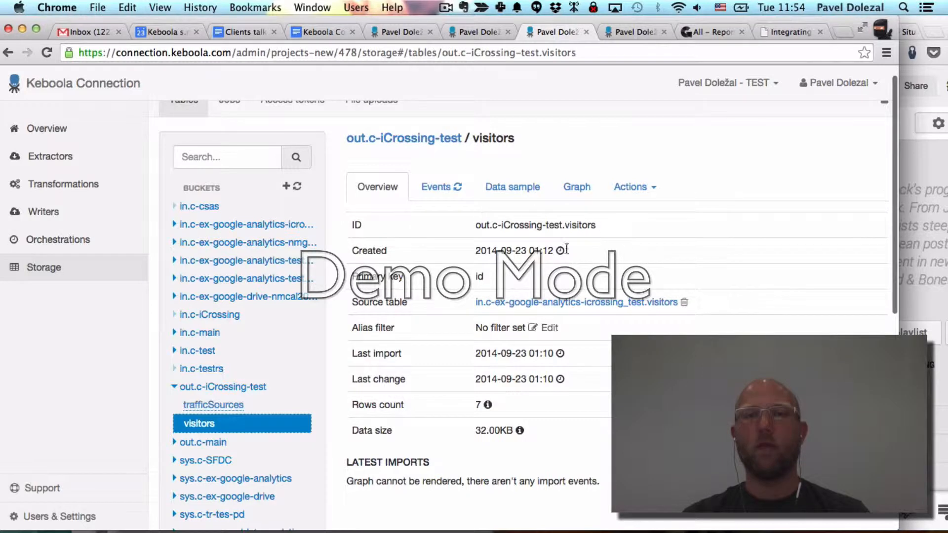
{"action": "scroll", "coordinate": [414, 254], "scroll_direction": "down", "scroll_amount": 5}
{"action": "scroll", "coordinate": [413, 254], "scroll_direction": "up", "scroll_amount": 3}
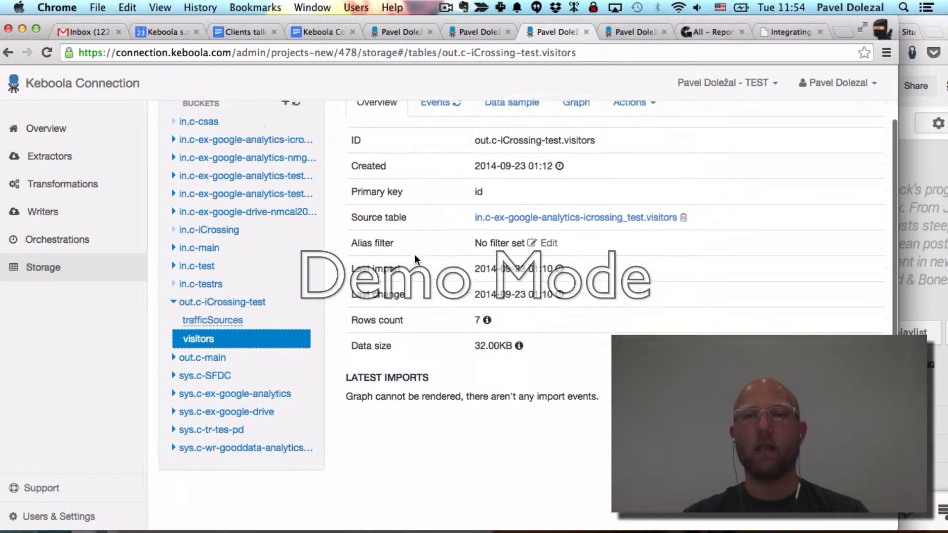
{"action": "scroll", "coordinate": [413, 253], "scroll_direction": "up", "scroll_amount": 1}
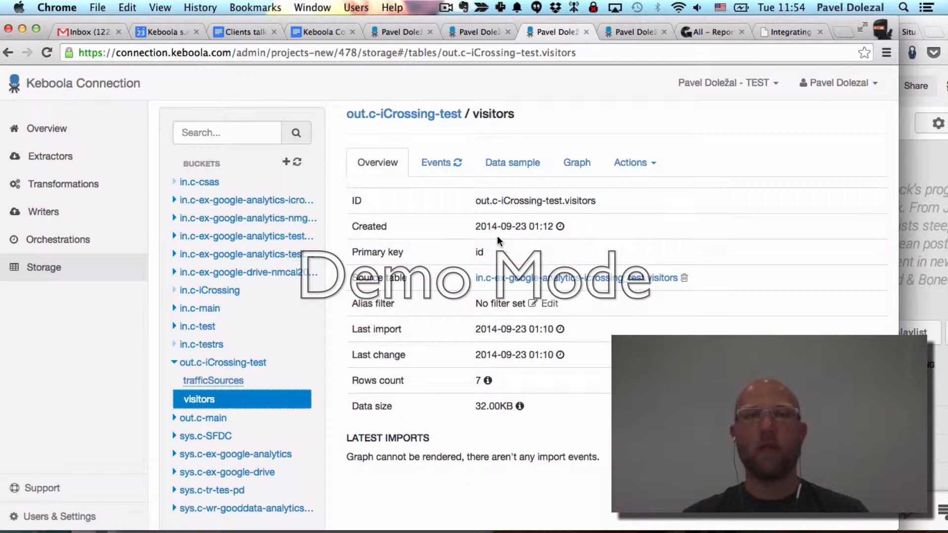
- Examine the event history of the visitors table
{"action": "left_click", "coordinate": [436, 162]}
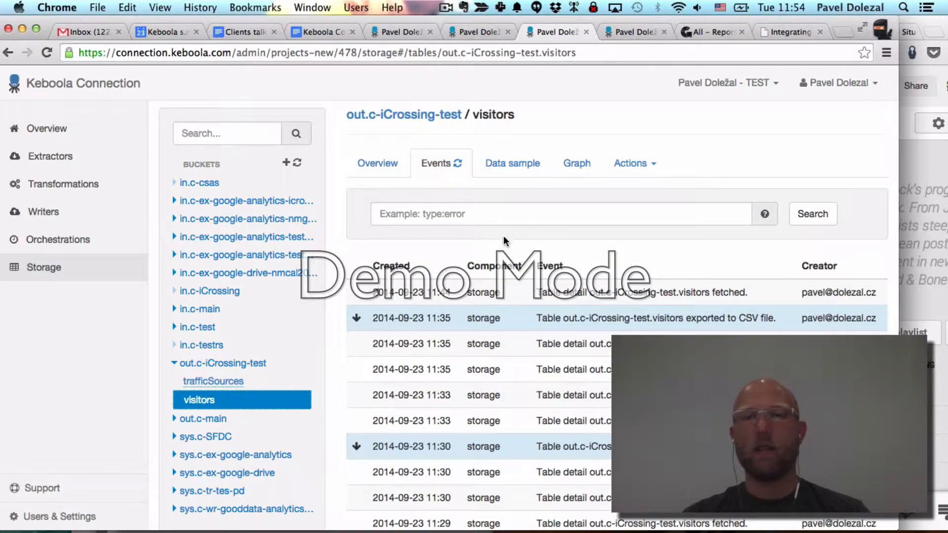
{"action": "scroll", "coordinate": [504, 326], "scroll_direction": "down", "scroll_amount": 10}
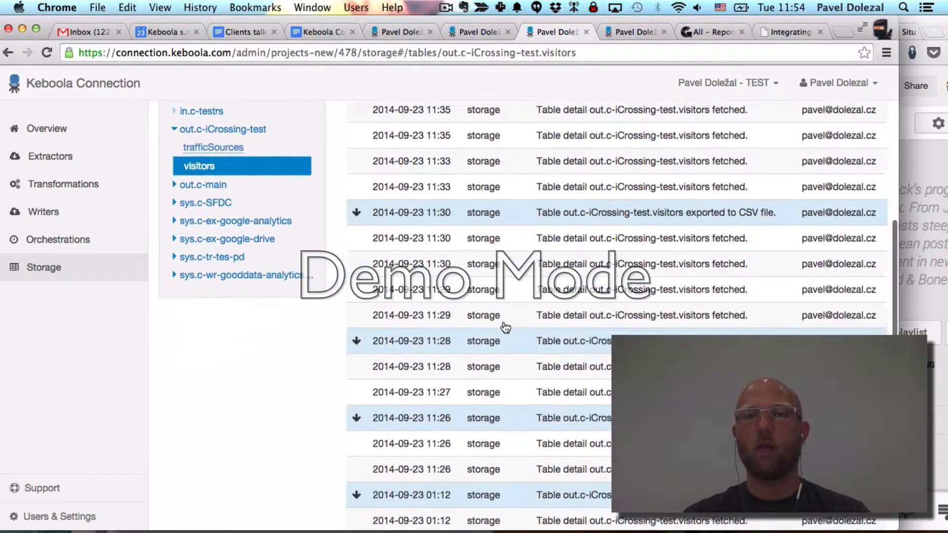
{"action": "scroll", "coordinate": [504, 326], "scroll_direction": "up", "scroll_amount": 10}
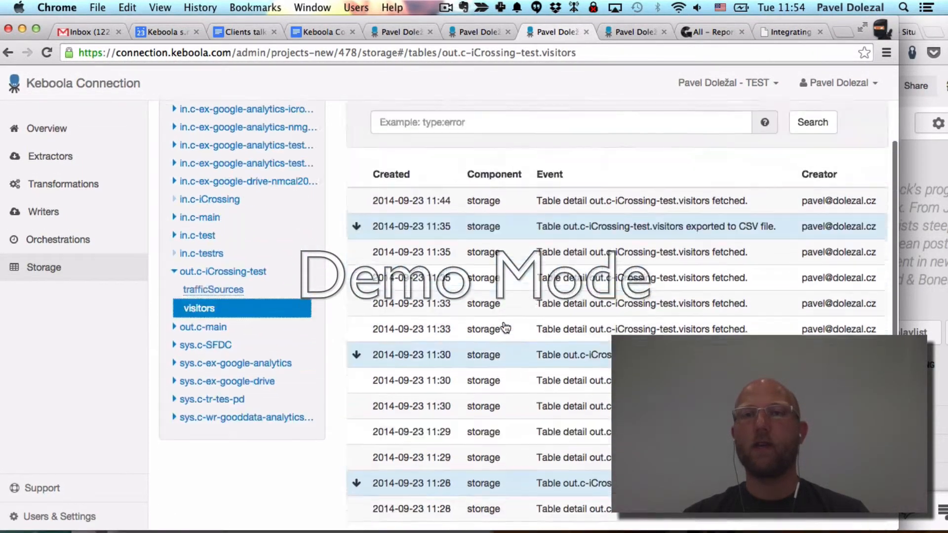
- Inspect the visitors table's data sample across all its columns, and view its data flow graph
{"action": "left_click", "coordinate": [504, 205]}
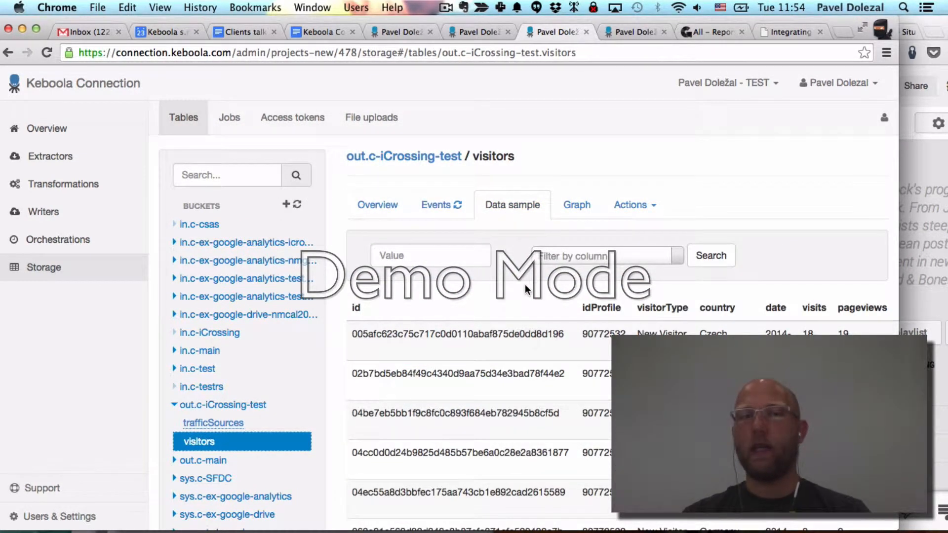
{"action": "scroll", "coordinate": [518, 426], "scroll_direction": "down", "scroll_amount": 8}
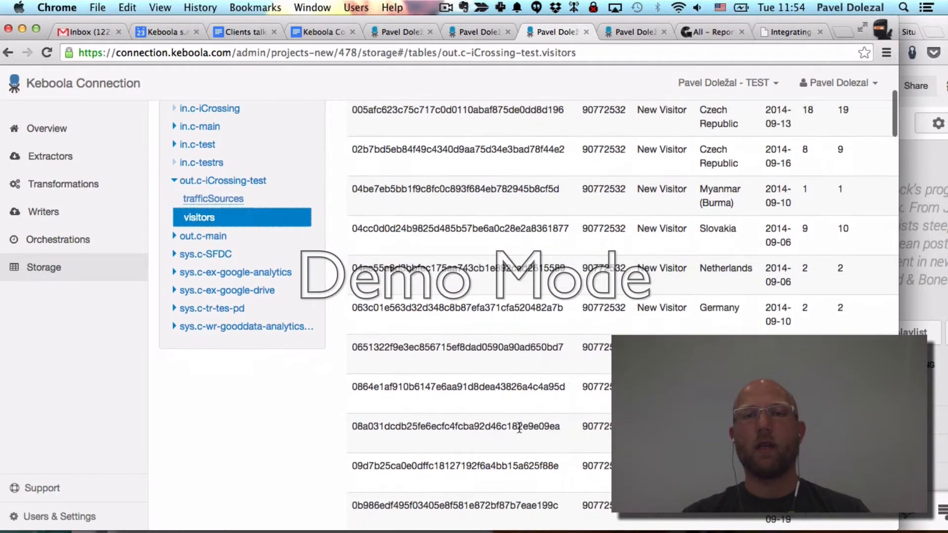
{"action": "scroll", "coordinate": [518, 427], "scroll_direction": "up", "scroll_amount": 8}
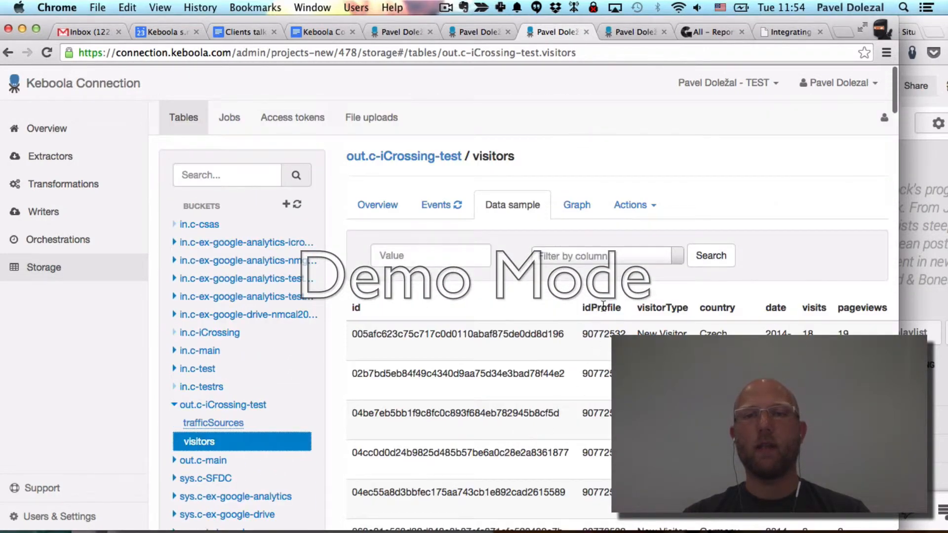
{"action": "scroll", "coordinate": [729, 306], "scroll_direction": "right", "scroll_amount": 3}
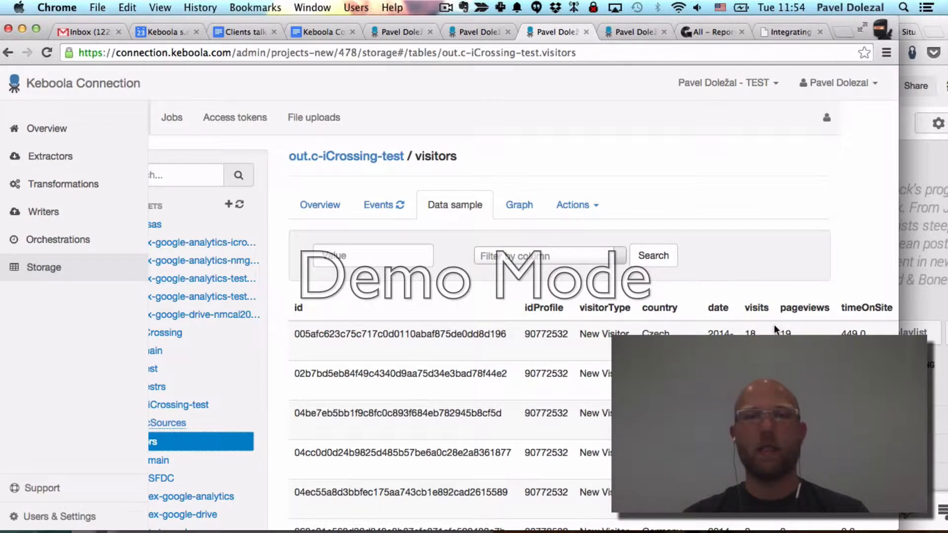
{"action": "left_click", "coordinate": [518, 205]}
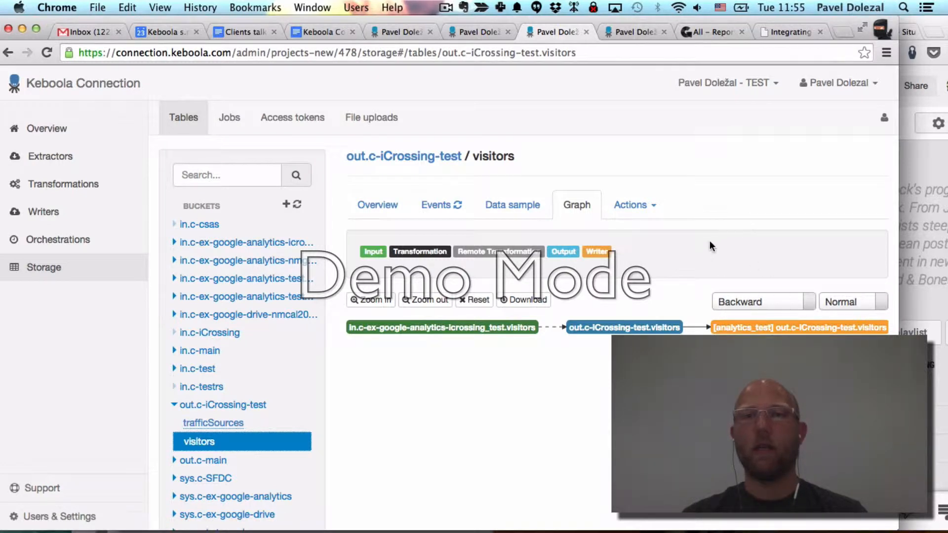
- Go to the project's writers and view the catalogue of writer types available for a new writer
{"action": "key", "text": "ctrl+Tab"}
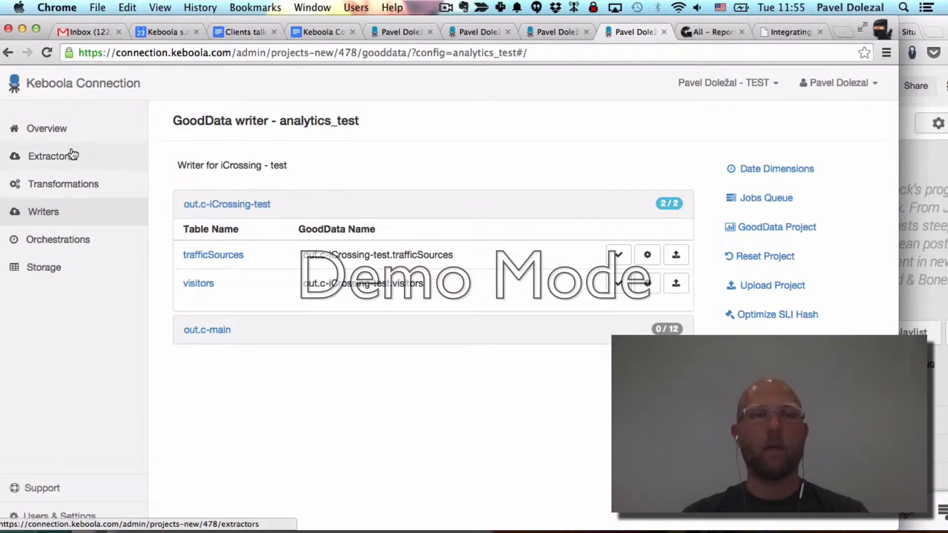
{"action": "left_click", "coordinate": [45, 213]}
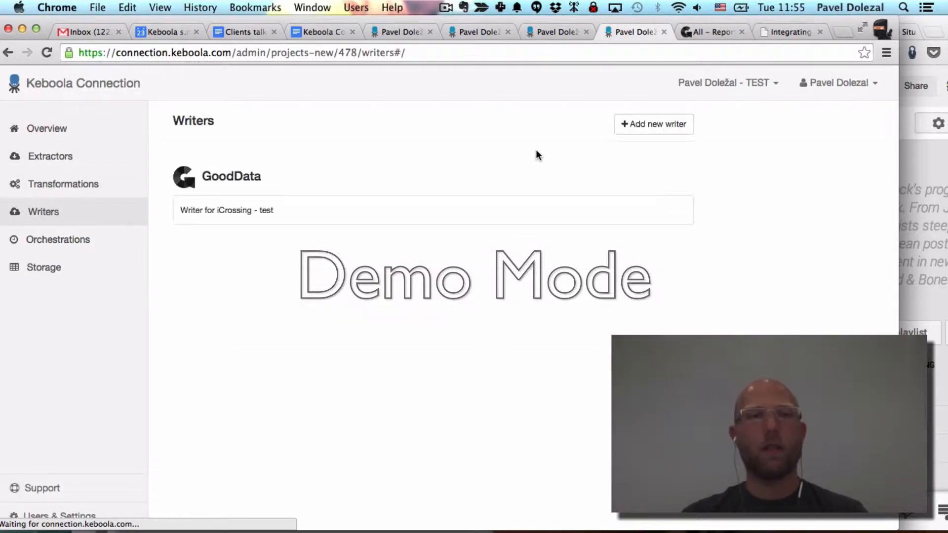
{"action": "left_click", "coordinate": [620, 124]}
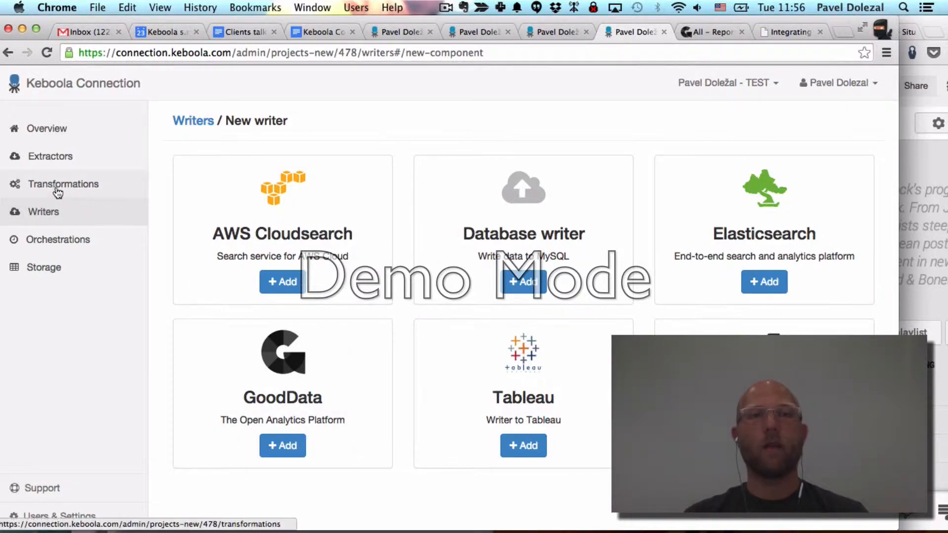
- Open the GoodData writer "Writer for iCrossing - test" and expand the tables of the out.c-iCrossing-test bucket
{"action": "left_click", "coordinate": [54, 211]}
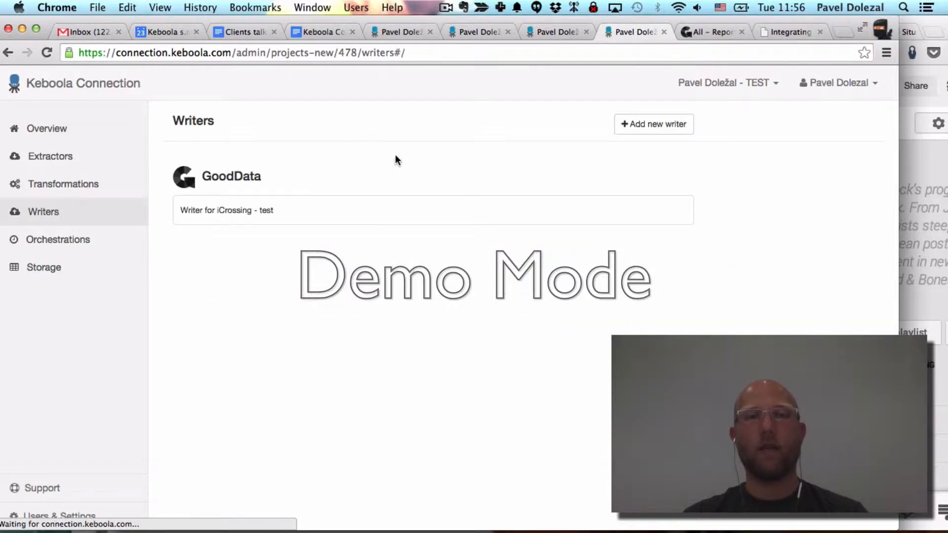
{"action": "left_click", "coordinate": [301, 213]}
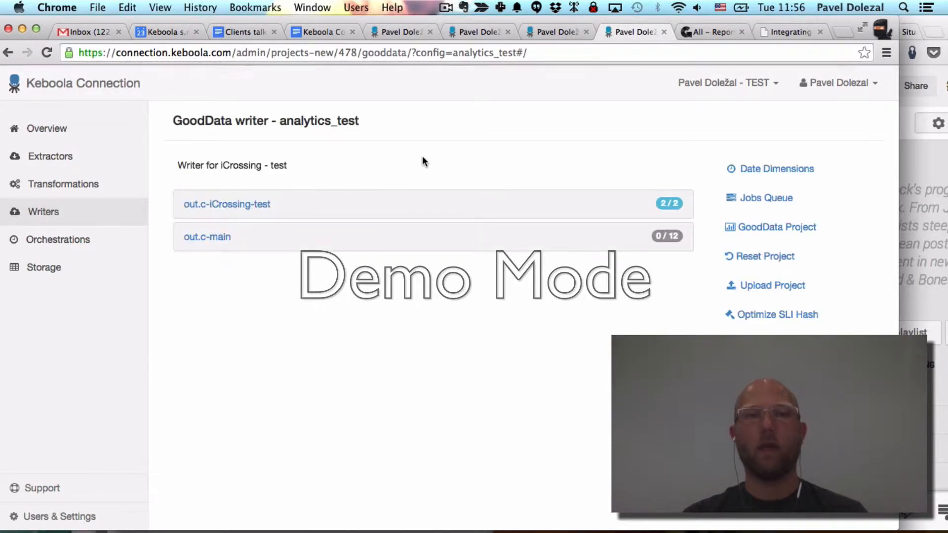
{"action": "left_click", "coordinate": [248, 204]}
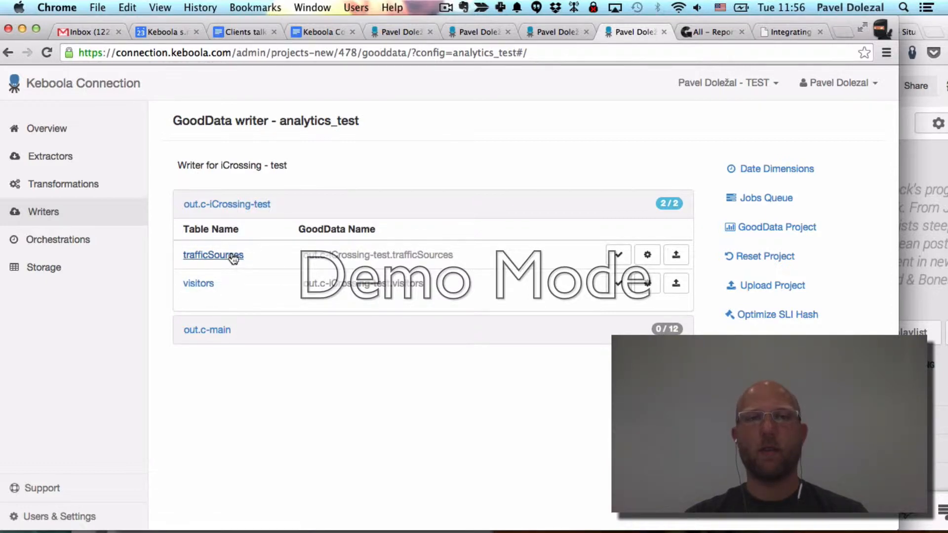
- Revisit the Google Analytics icrossing_test extractor configuration and the visitors table's graph in Storage
{"action": "key", "text": "super+alt+Left"}
{"action": "key", "text": "super+alt+Left"}
{"action": "key", "text": "super+alt+Left"}
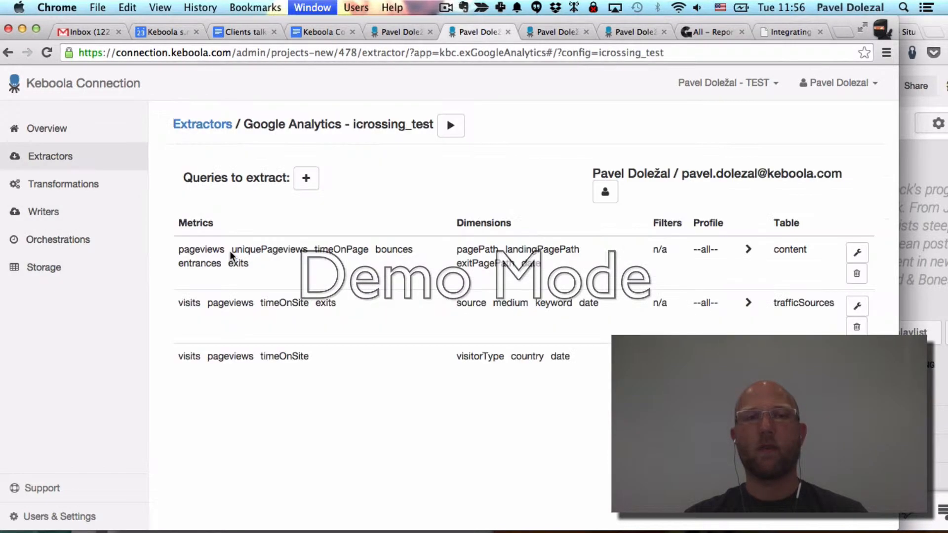
{"action": "key", "text": "ctrl+Tab"}
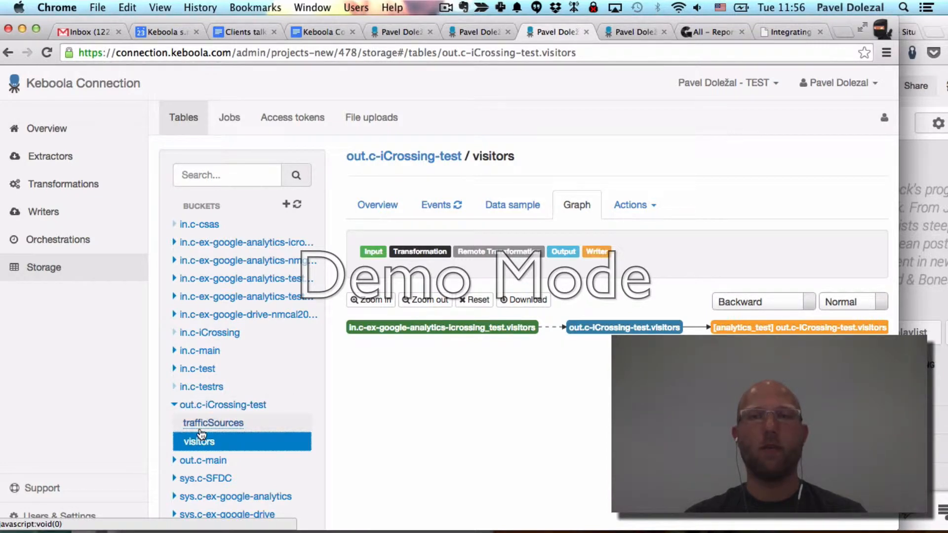
- Inspect the column type settings of the visitors and trafficSources tables in the analytics_test GoodData writer
{"action": "key", "text": "ctrl+Tab"}
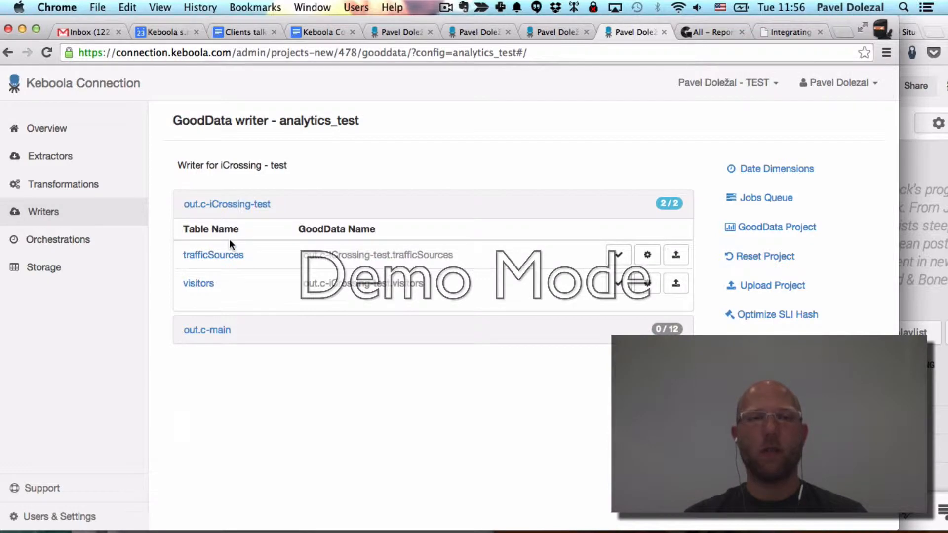
{"action": "left_click", "coordinate": [200, 283]}
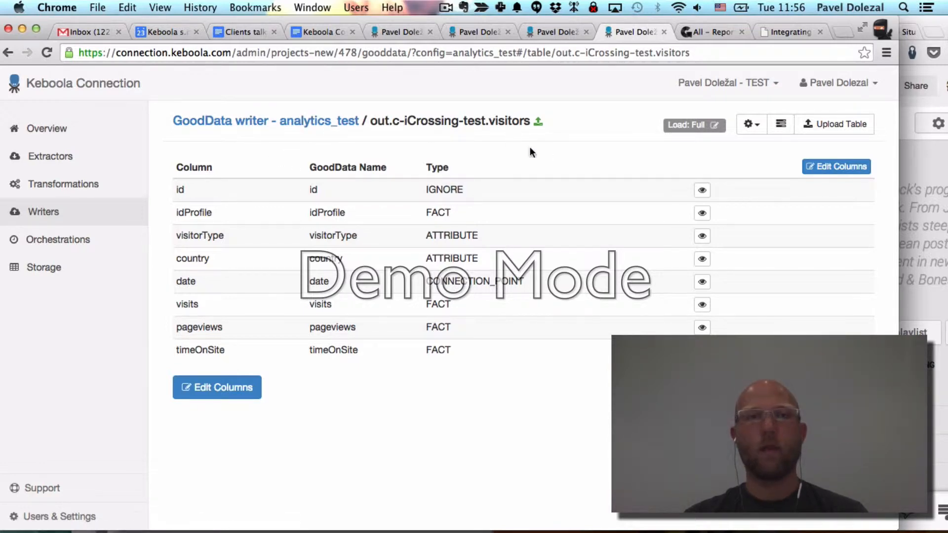
{"action": "left_click", "coordinate": [316, 121]}
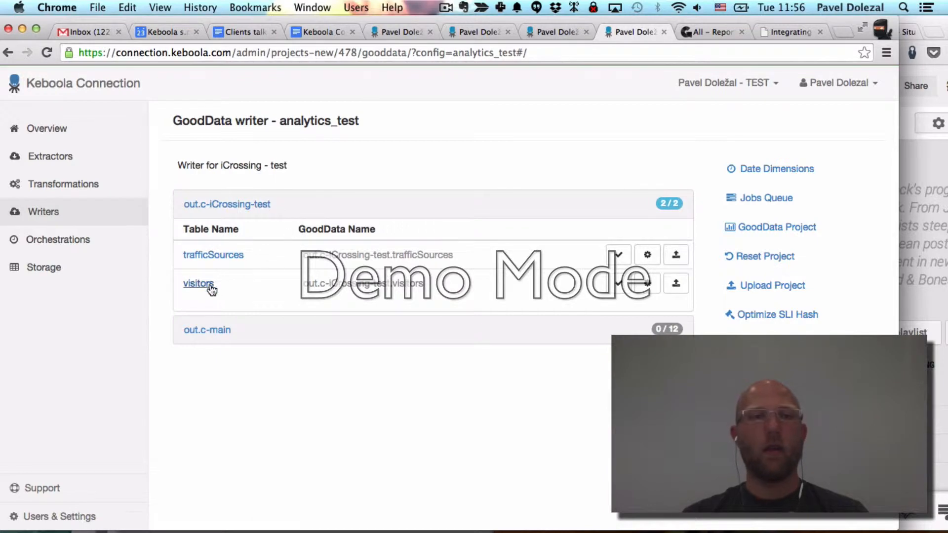
{"action": "left_click", "coordinate": [203, 257]}
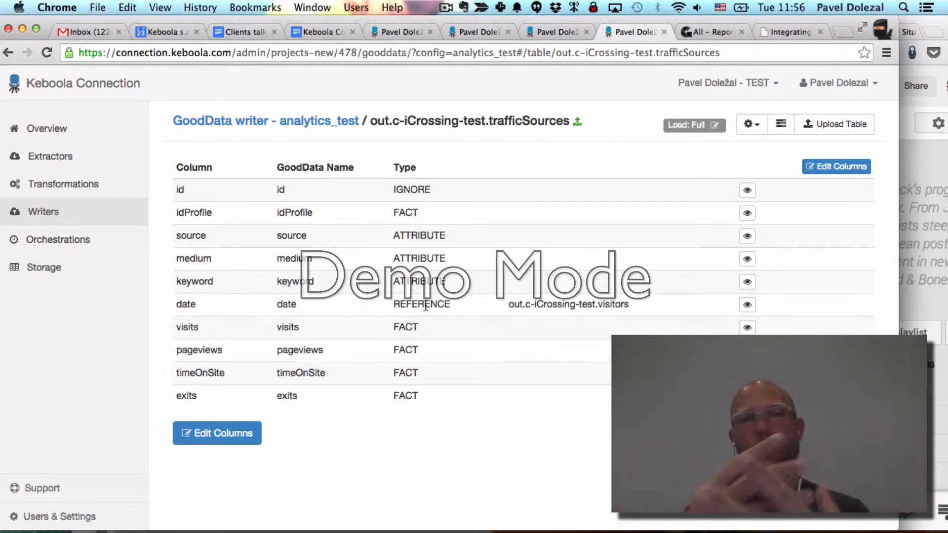
{"action": "left_click", "coordinate": [258, 122]}
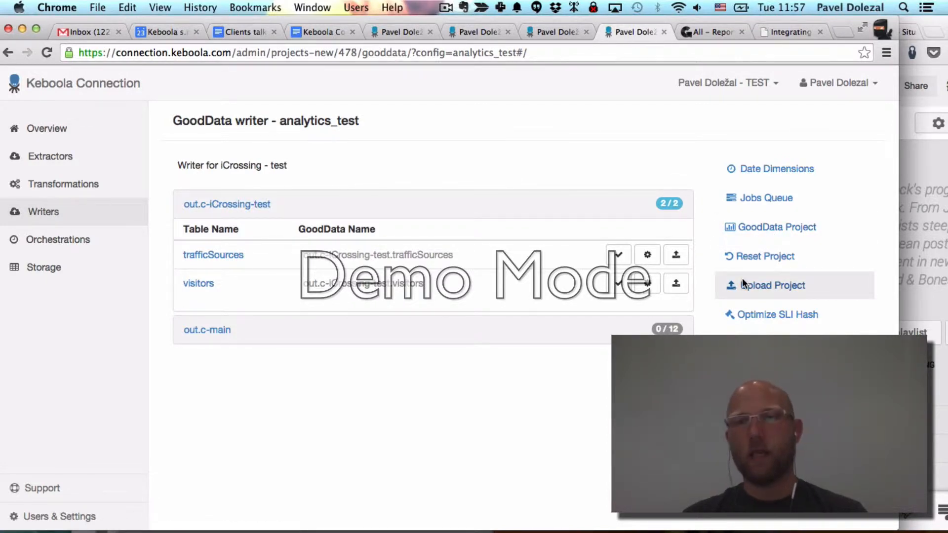
- Switch to GoodData and open the project's data model diagram at full size
{"action": "key", "text": "ctrl+Tab"}
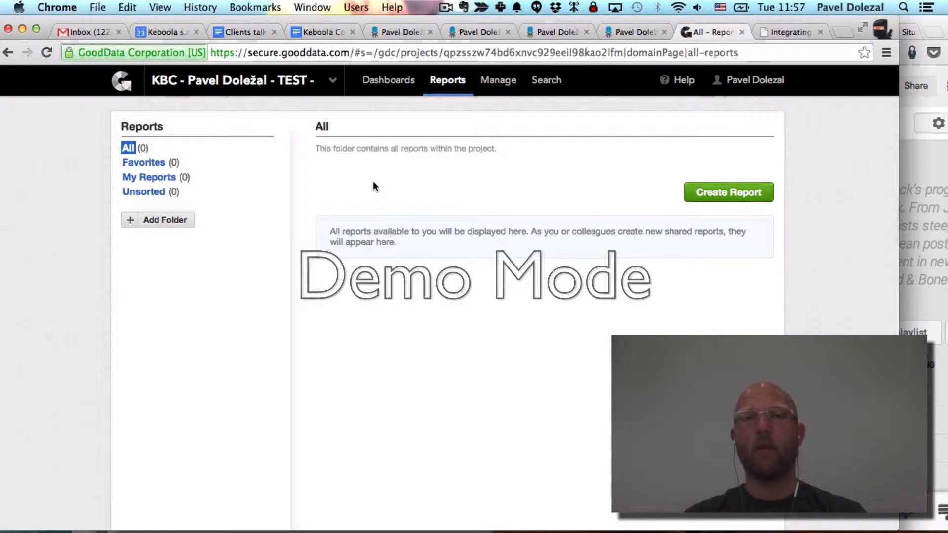
{"action": "left_click", "coordinate": [499, 83]}
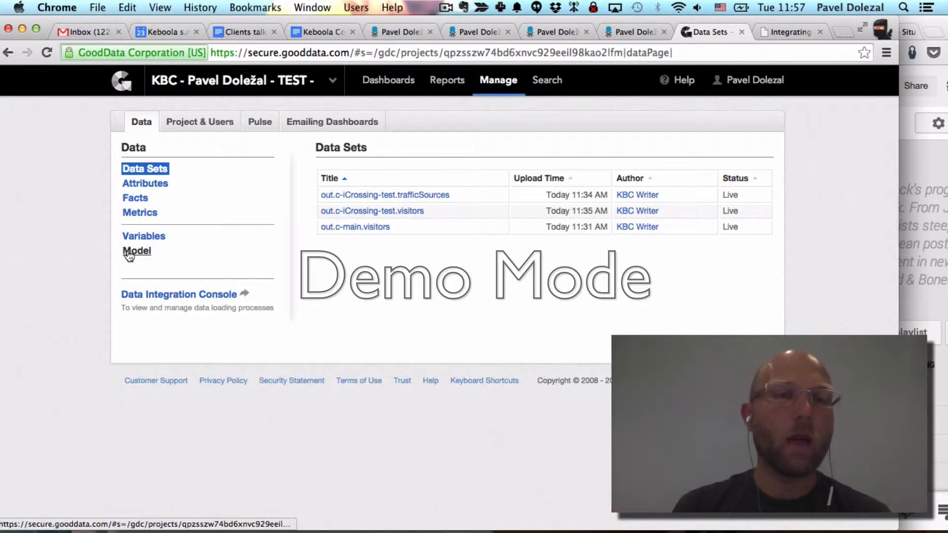
{"action": "left_click", "coordinate": [129, 253]}
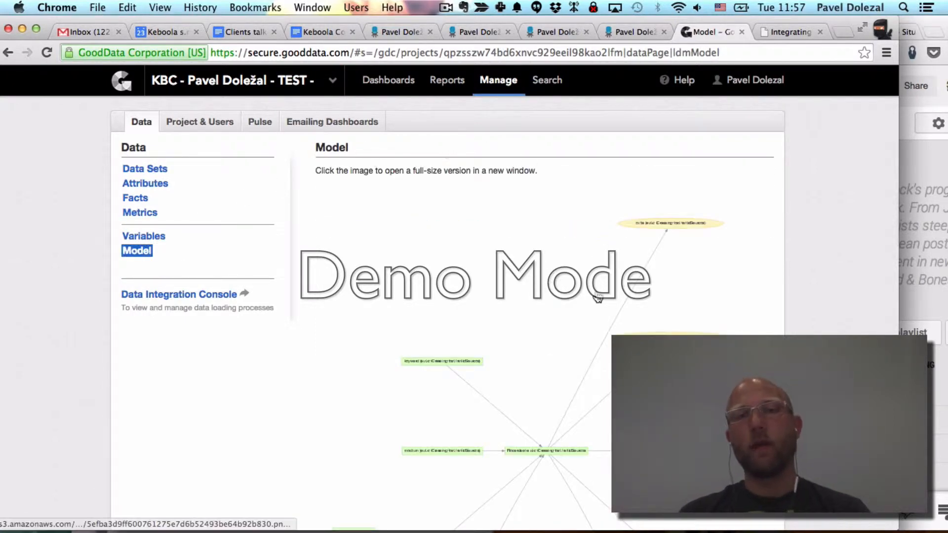
{"action": "scroll", "coordinate": [597, 296], "scroll_direction": "down", "scroll_amount": 5}
{"action": "left_click", "coordinate": [597, 296]}
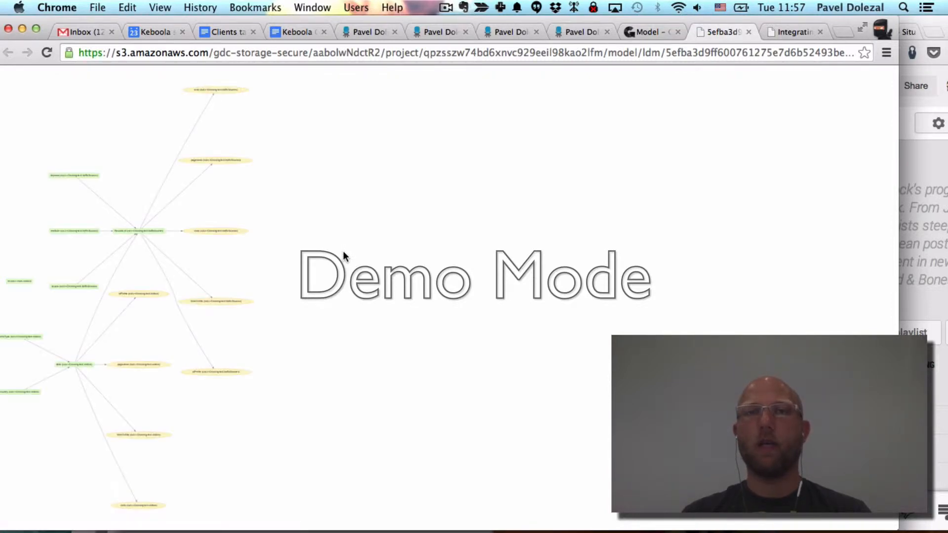
- Examine how the trafficSources and visitors attributes and facts connect across the whole enlarged model diagram
{"action": "left_click", "coordinate": [169, 251]}
{"action": "scroll", "coordinate": [169, 251], "scroll_direction": "up", "scroll_amount": 5}
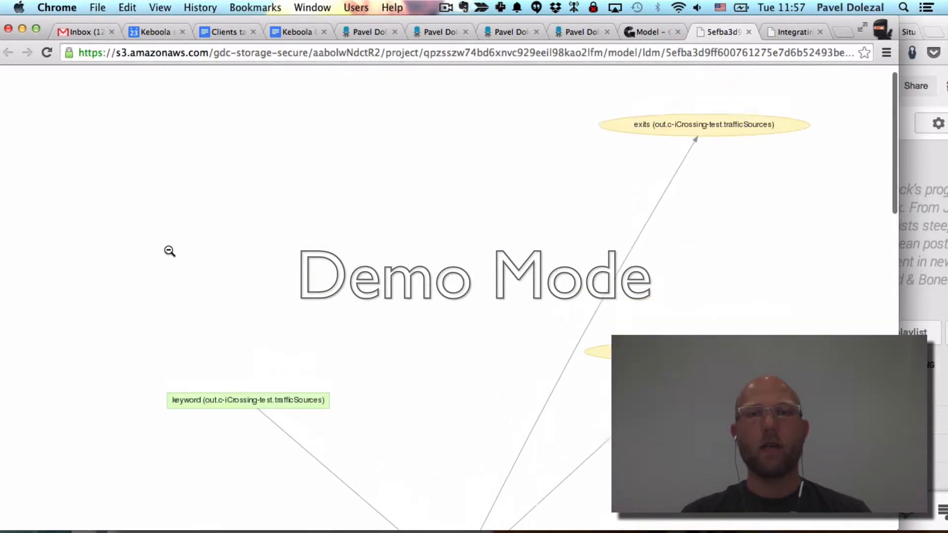
{"action": "scroll", "coordinate": [169, 250], "scroll_direction": "down", "scroll_amount": 10}
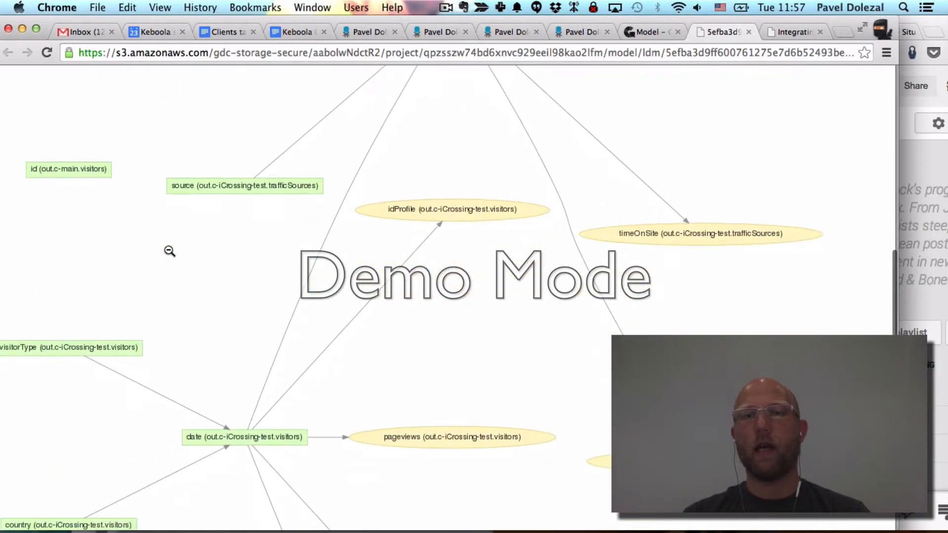
{"action": "scroll", "coordinate": [169, 251], "scroll_direction": "down", "scroll_amount": 7}
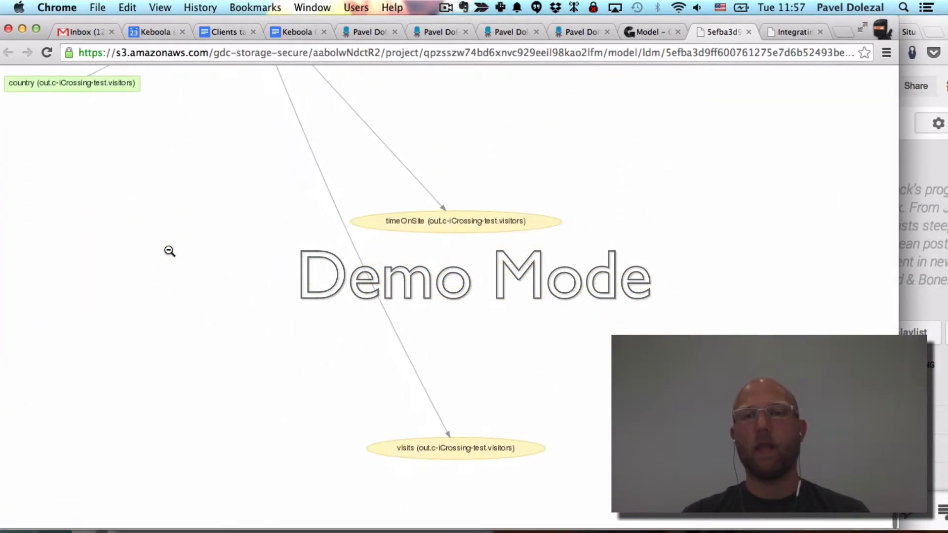
- Return to GoodData and create a new report with a SUM metric on visits (out.c-iCrossing-test.visitors)
{"action": "key", "text": "ctrl+shift+Tab"}
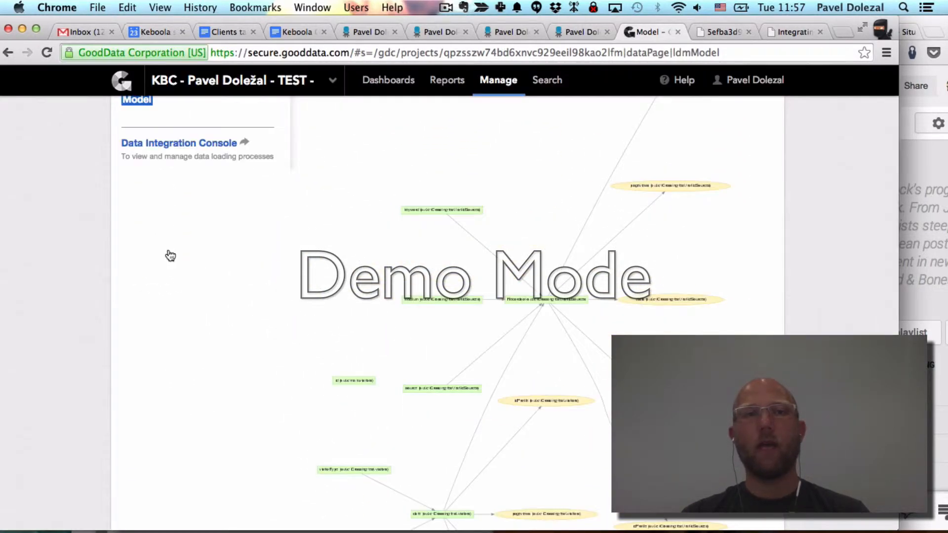
{"action": "scroll", "coordinate": [170, 256], "scroll_direction": "up", "scroll_amount": 4}
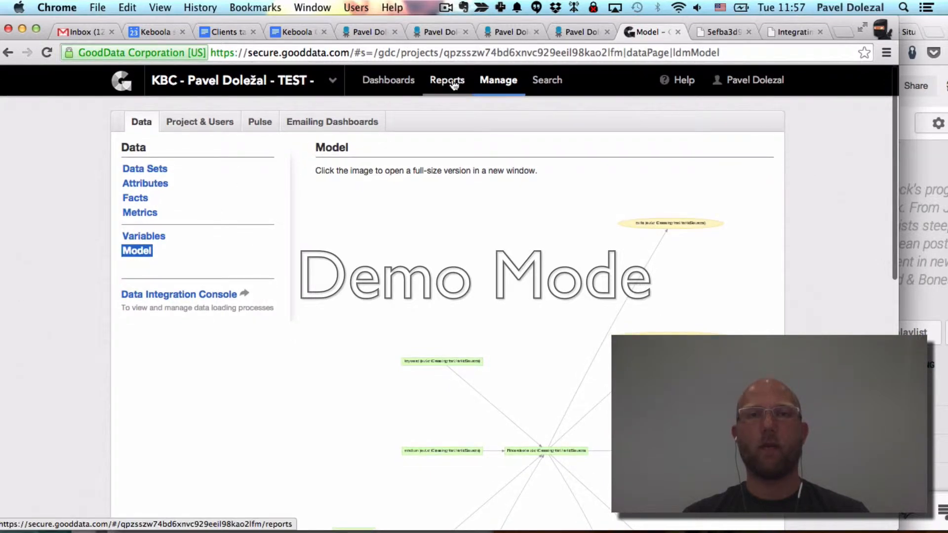
{"action": "left_click", "coordinate": [453, 85]}
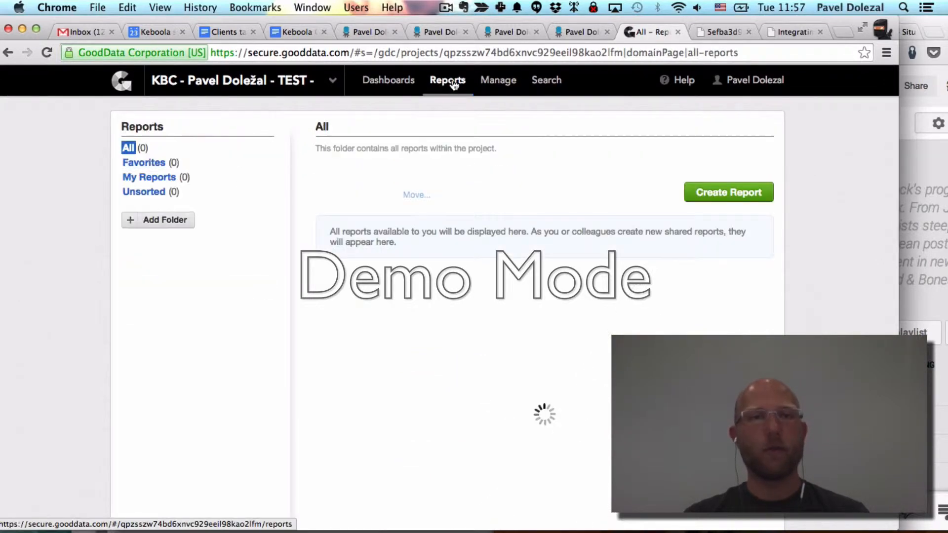
{"action": "left_click", "coordinate": [735, 203]}
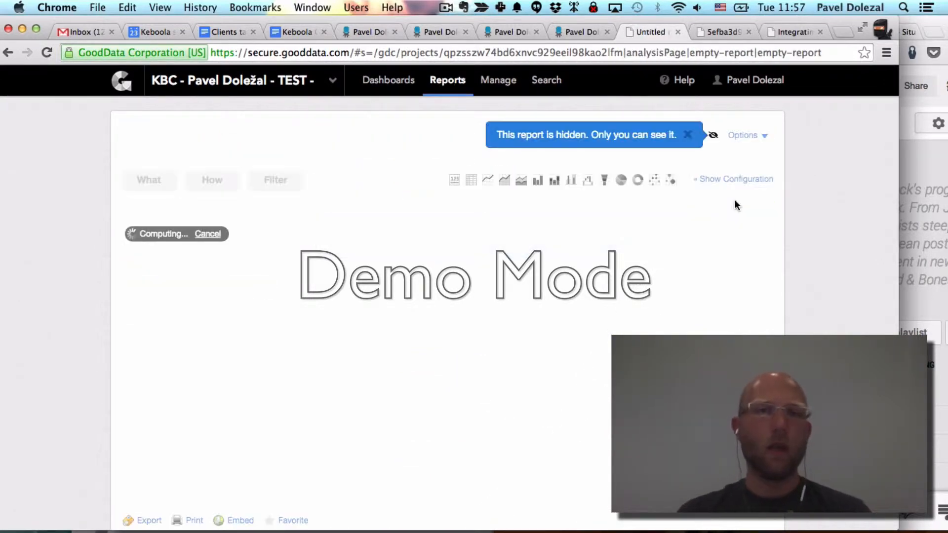
{"action": "left_click", "coordinate": [161, 180]}
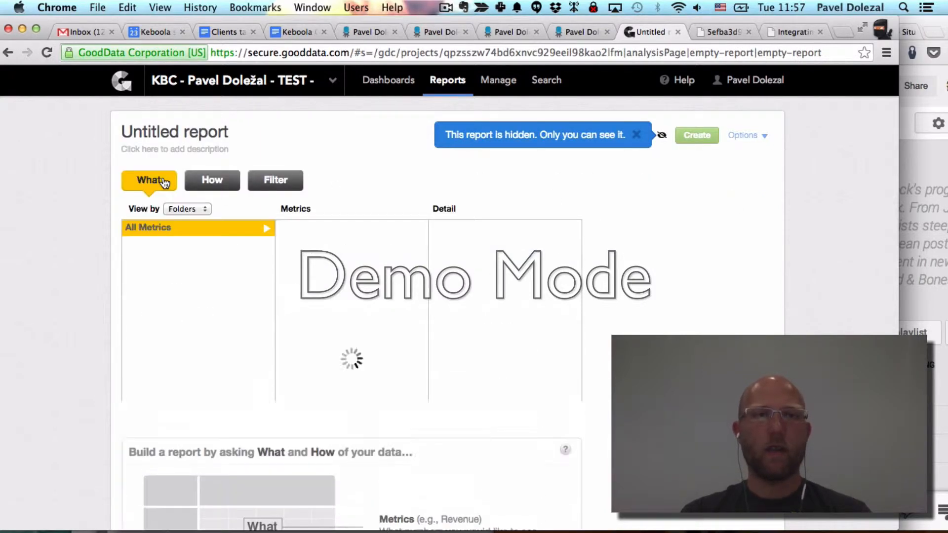
{"action": "left_click", "coordinate": [299, 247]}
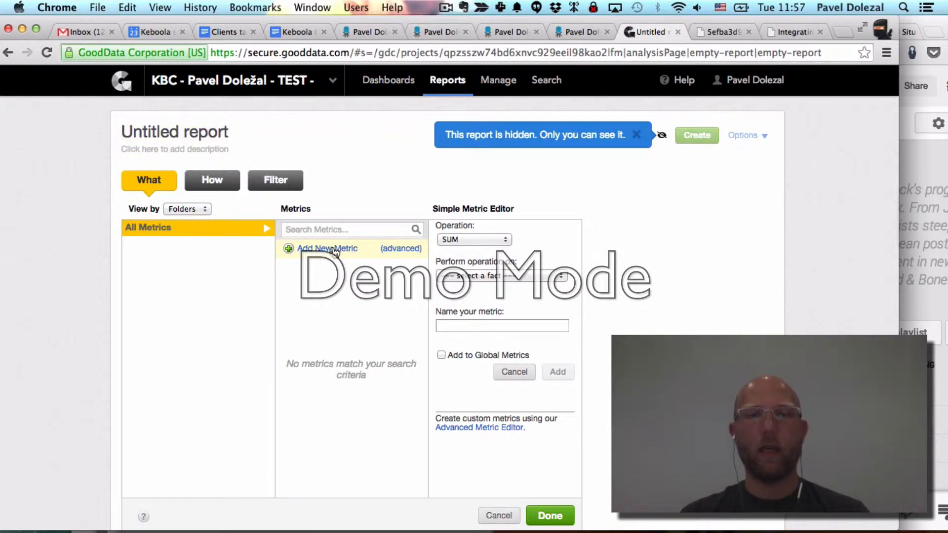
{"action": "left_click", "coordinate": [447, 275]}
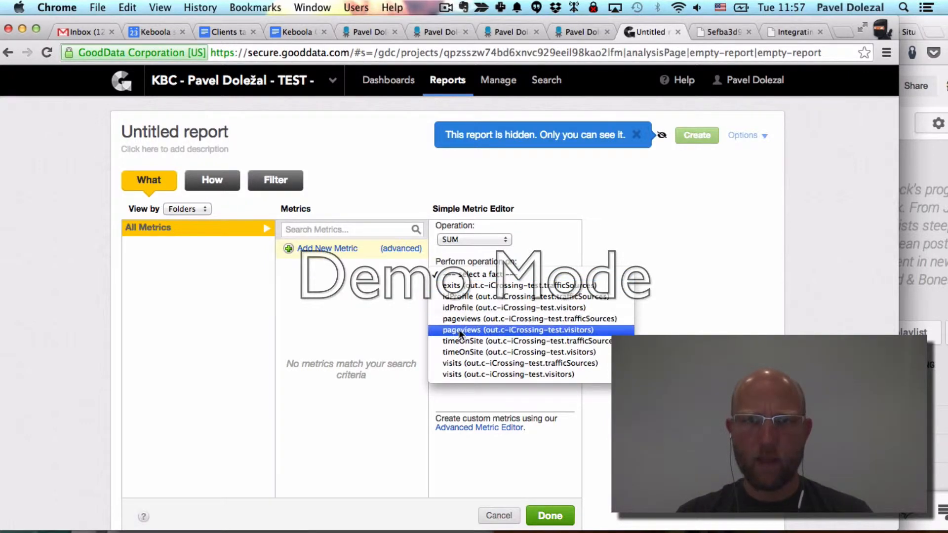
{"action": "left_click", "coordinate": [462, 374]}
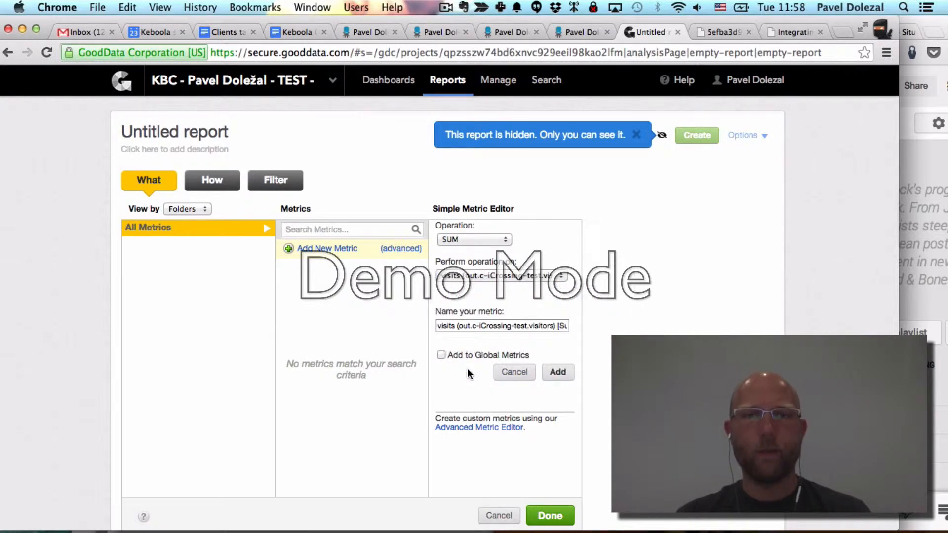
{"action": "left_click", "coordinate": [558, 373]}
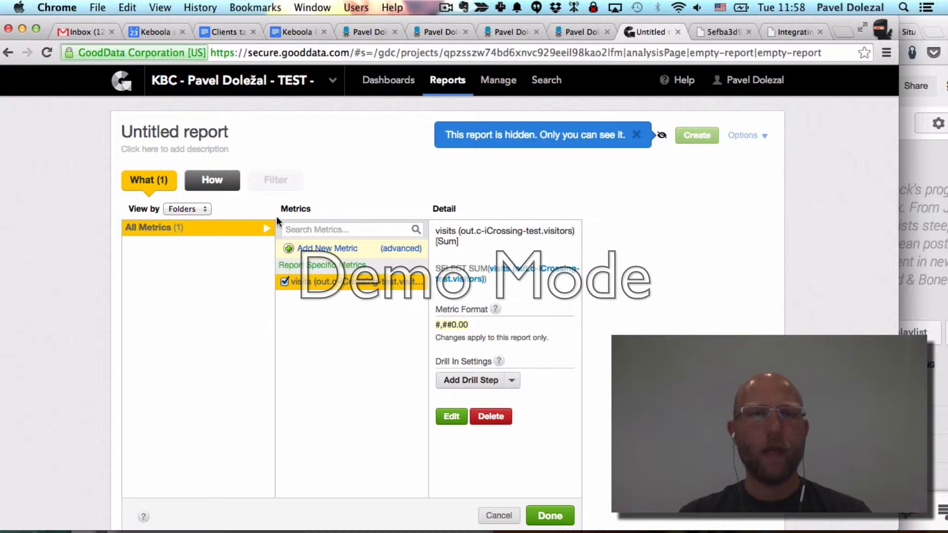
- Add a second SUM metric on pageviews (out.c-iCrossing-test.visitors) and finish the report's metric selection
{"action": "left_click", "coordinate": [320, 253]}
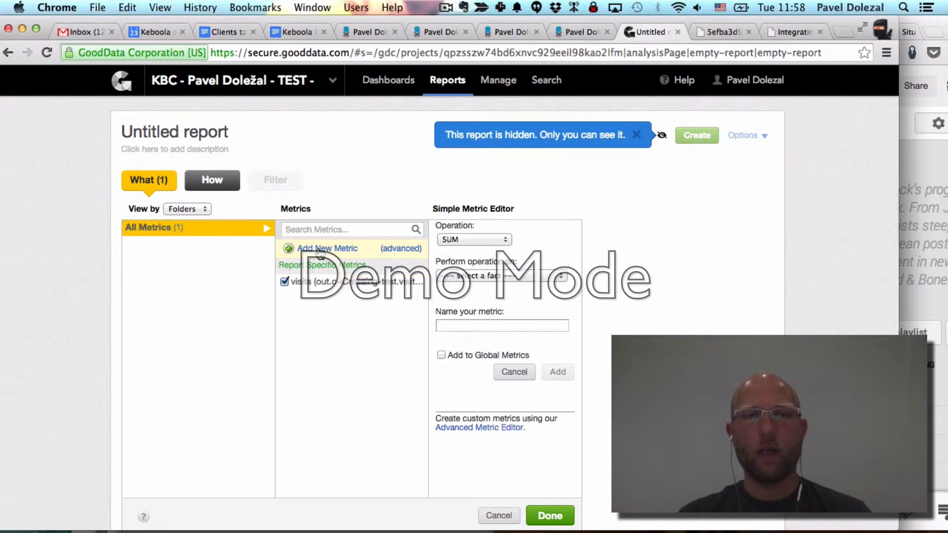
{"action": "left_click", "coordinate": [455, 276]}
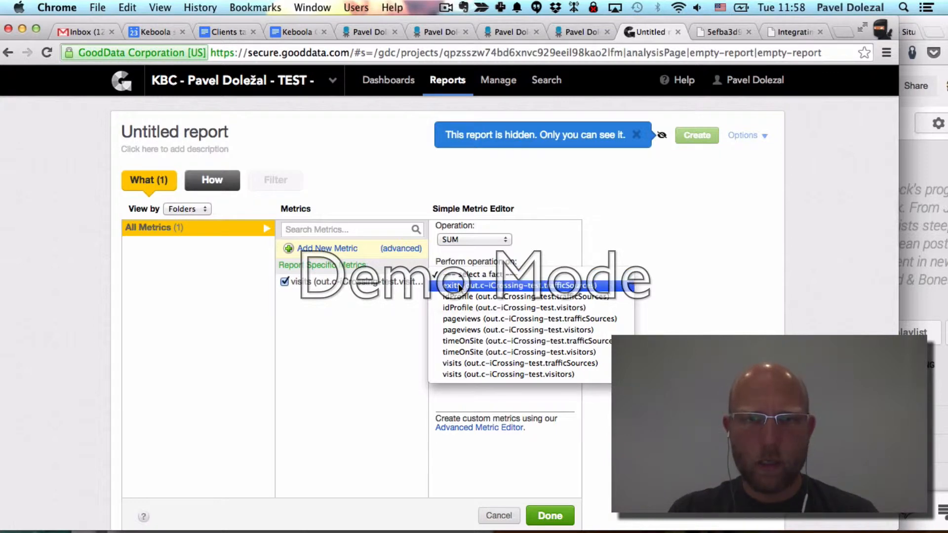
{"action": "left_click", "coordinate": [466, 330]}
{"action": "scroll", "coordinate": [599, 251], "scroll_direction": "down", "scroll_amount": 1}
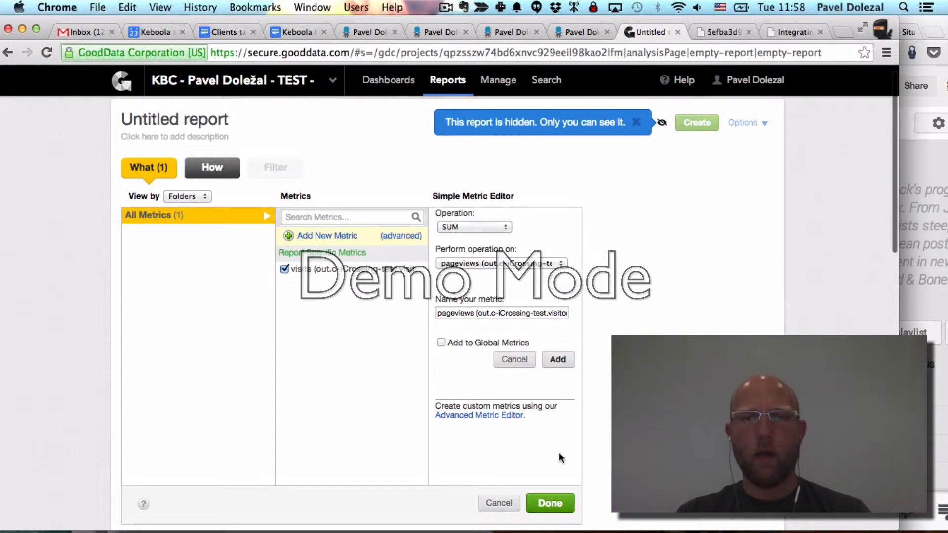
{"action": "left_click", "coordinate": [549, 504]}
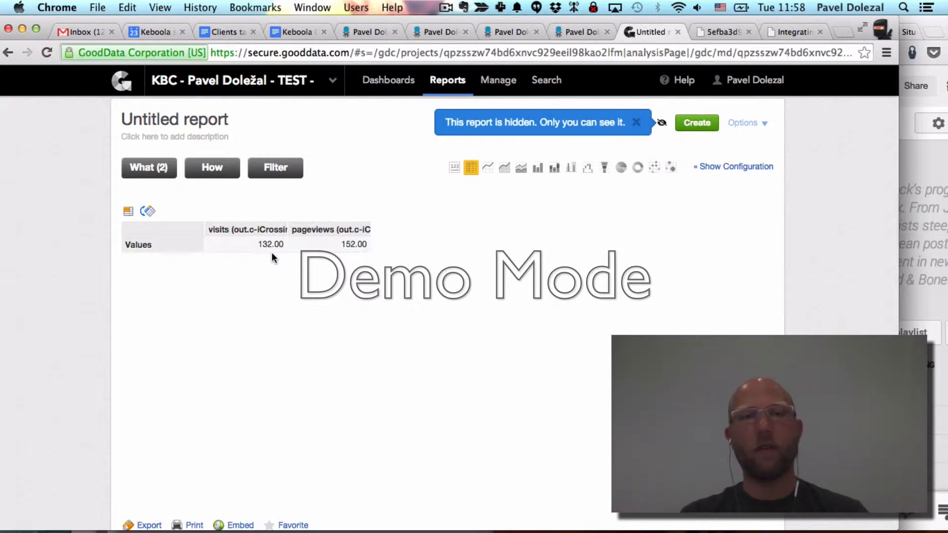
- Break the report down by the date attribute of out.c-iCrossing-test.visitors
{"action": "left_click", "coordinate": [220, 174]}
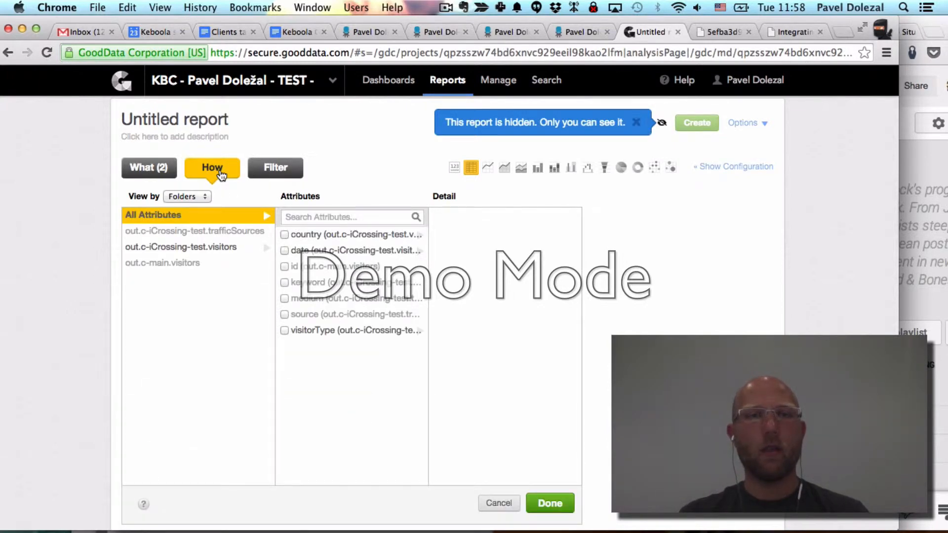
{"action": "left_click", "coordinate": [284, 250]}
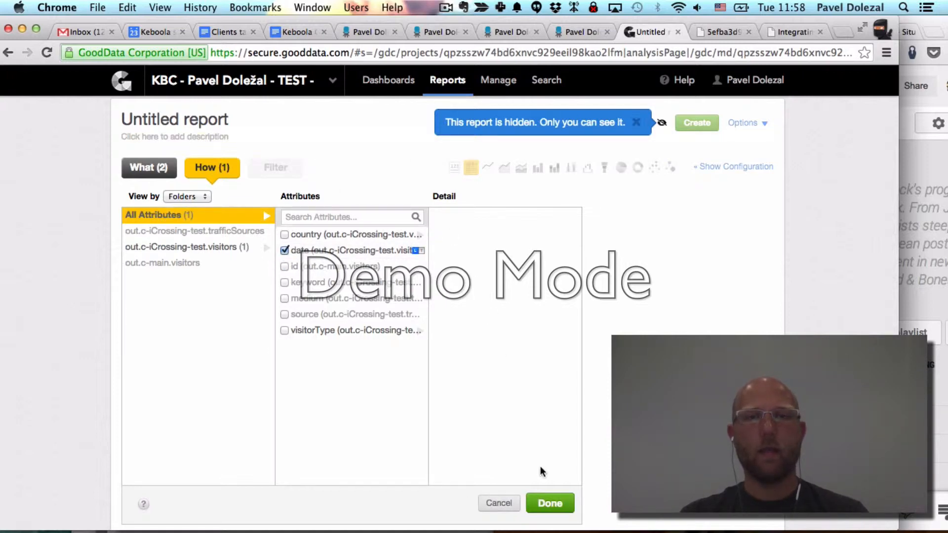
{"action": "left_click", "coordinate": [550, 503]}
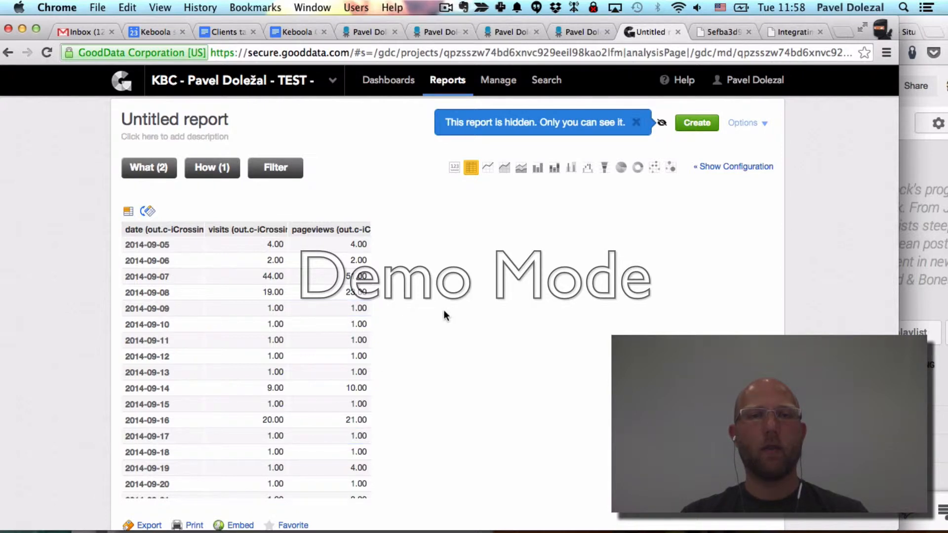
- Display the report as a line chart and view the visits and pageviews by date
{"action": "left_click", "coordinate": [487, 168]}
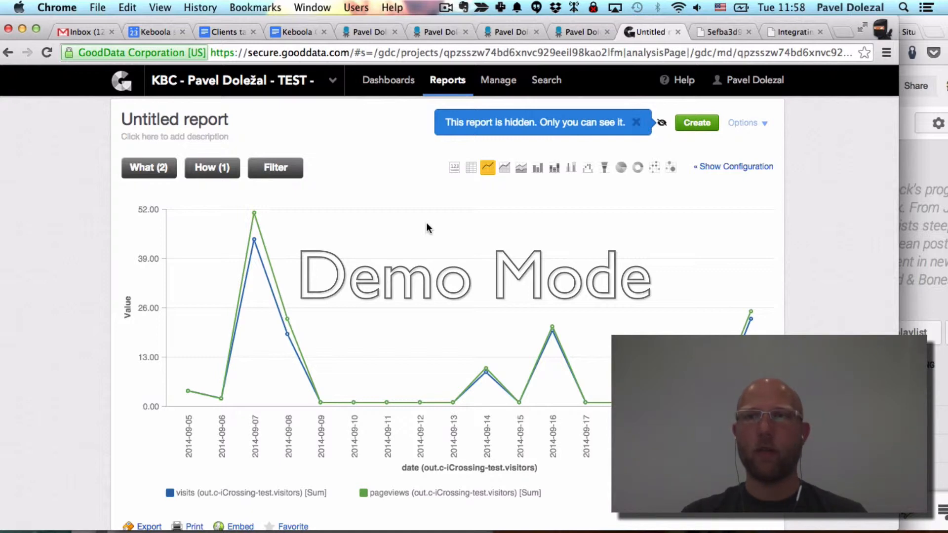
{"action": "scroll", "coordinate": [428, 227], "scroll_direction": "up", "scroll_amount": 2}
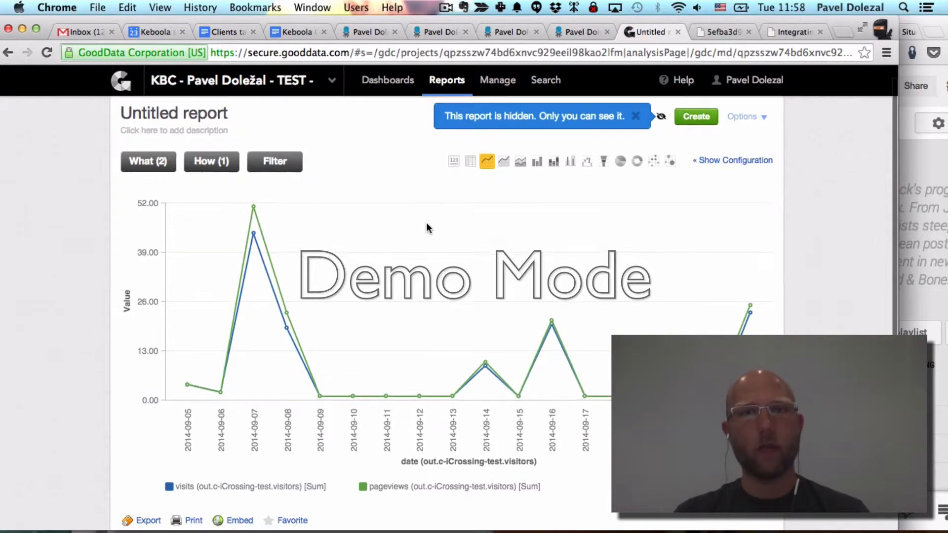
{"action": "scroll", "coordinate": [395, 169], "scroll_direction": "down", "scroll_amount": 2}
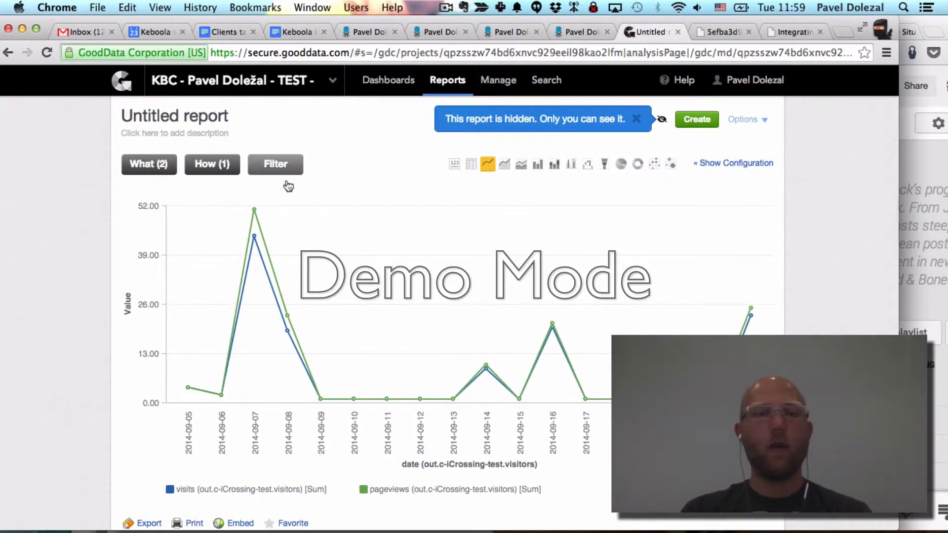
{"action": "scroll", "coordinate": [338, 180], "scroll_direction": "up", "scroll_amount": 2}
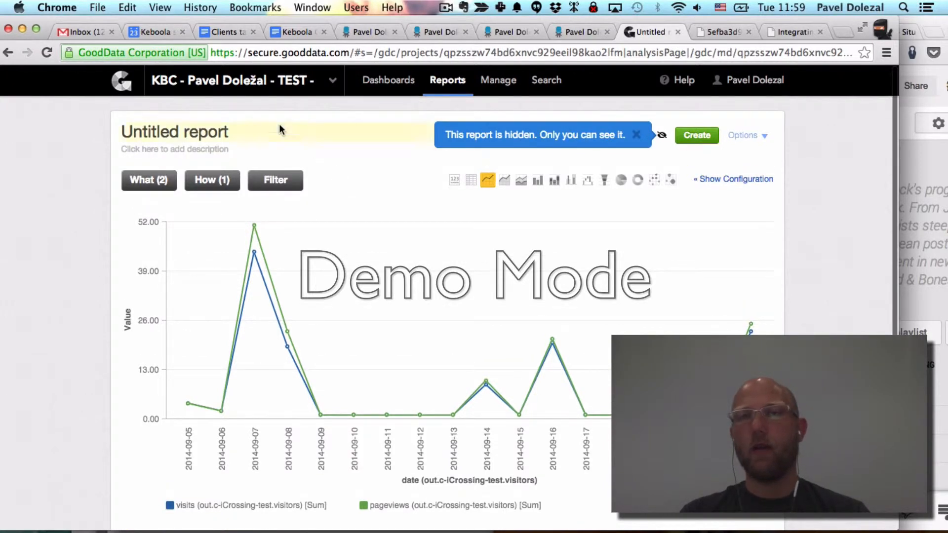
- Browse the available GoodData projects and switch to the GoodSample Demo project
{"action": "left_click", "coordinate": [330, 84]}
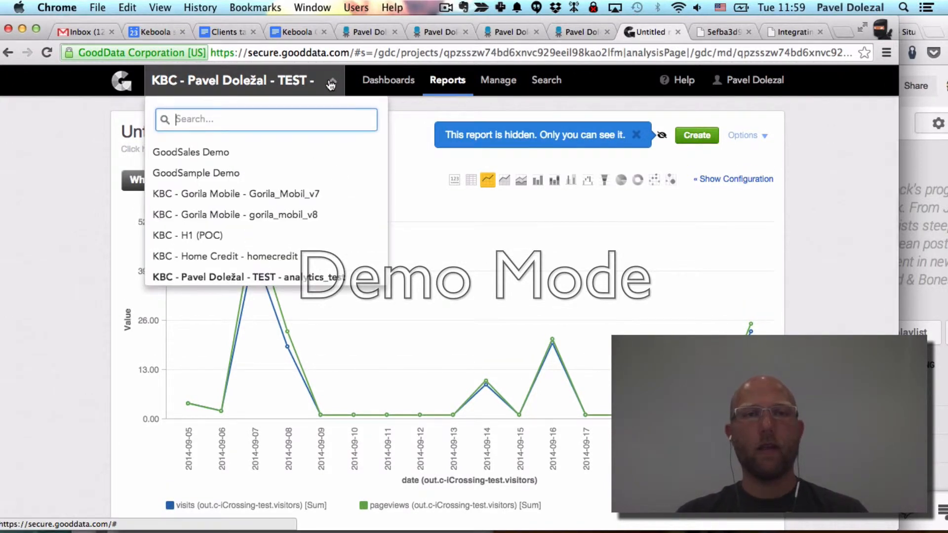
{"action": "scroll", "coordinate": [291, 187], "scroll_direction": "down", "scroll_amount": 4}
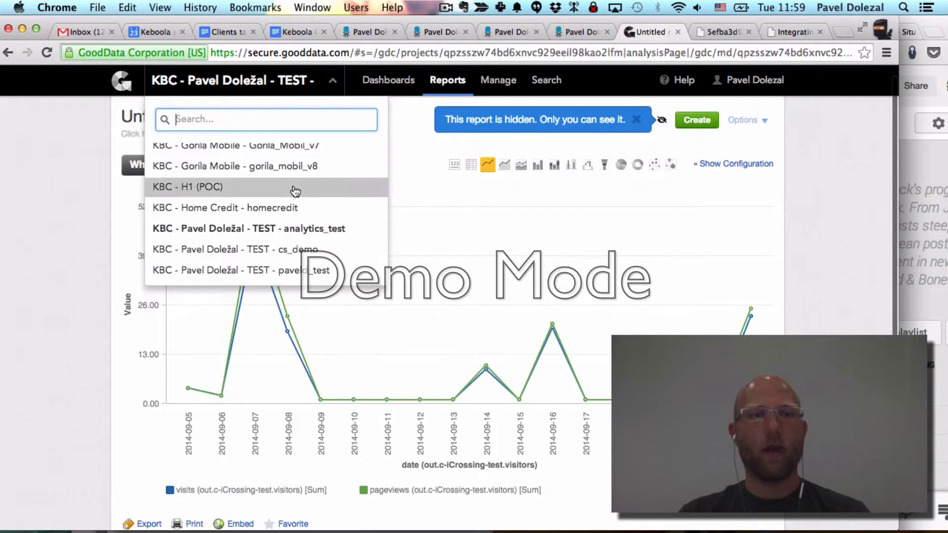
{"action": "scroll", "coordinate": [301, 192], "scroll_direction": "up", "scroll_amount": 3}
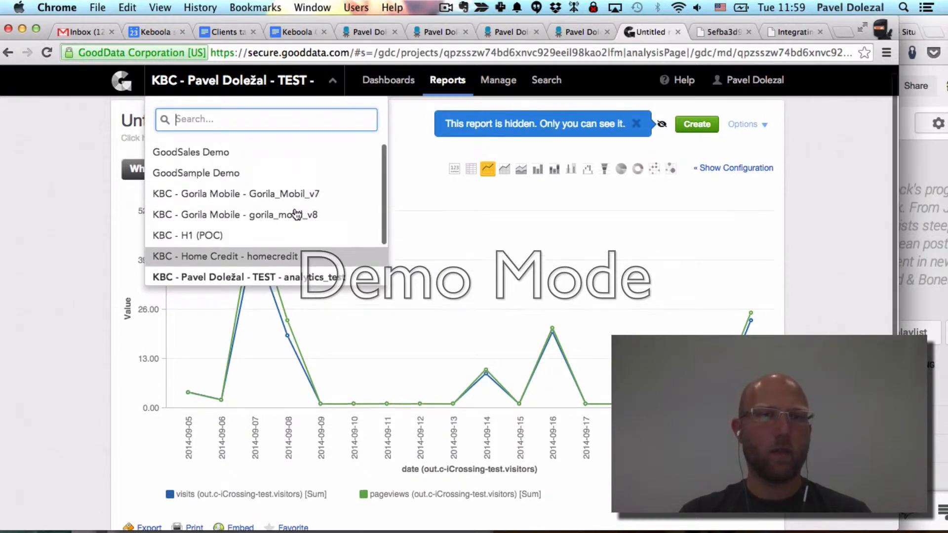
{"action": "left_click", "coordinate": [241, 181]}
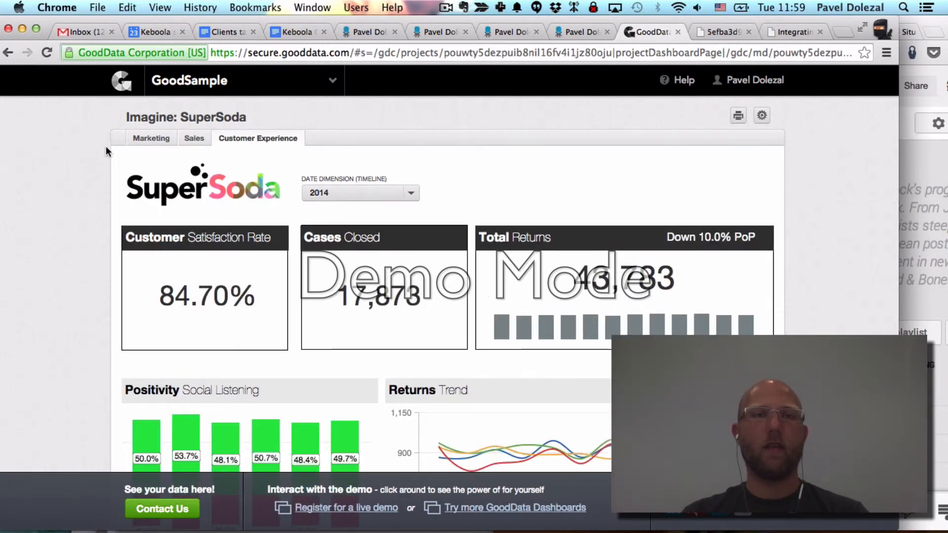
- Open the SuperSoda Marketing dashboard and examine its click, reach demographics, channel sentiment, campaign effectiveness and impressions charts
{"action": "left_click", "coordinate": [137, 142]}
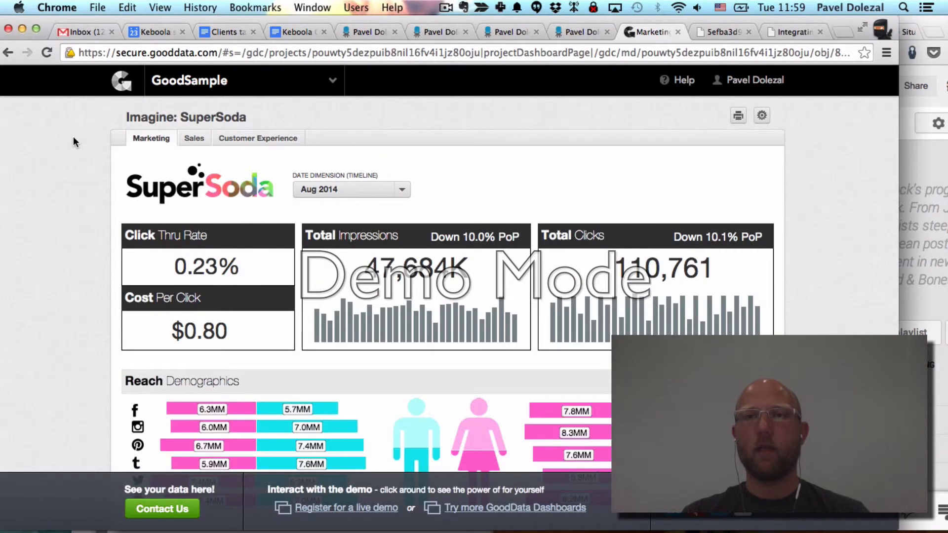
{"action": "scroll", "coordinate": [73, 142], "scroll_direction": "down", "scroll_amount": 1}
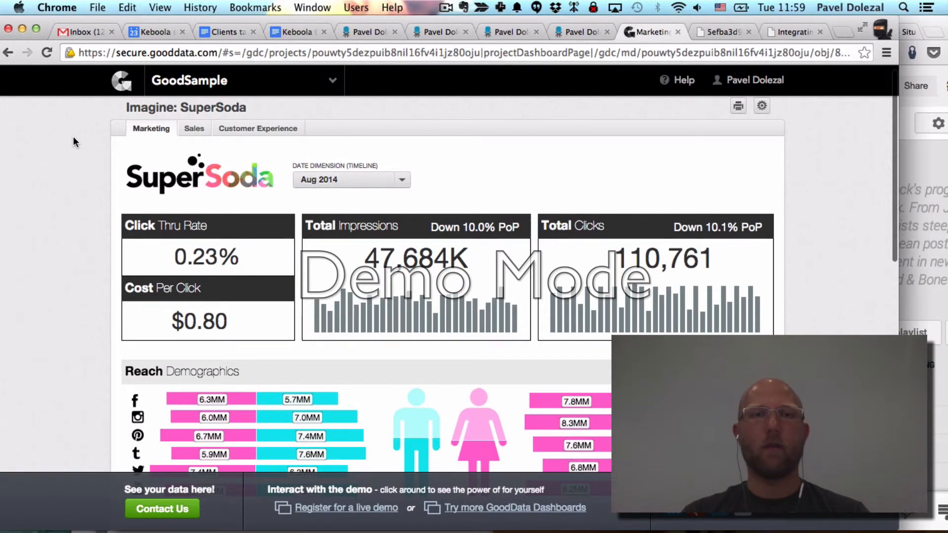
{"action": "scroll", "coordinate": [73, 142], "scroll_direction": "down", "scroll_amount": 1}
{"action": "scroll", "coordinate": [73, 141], "scroll_direction": "up", "scroll_amount": 1}
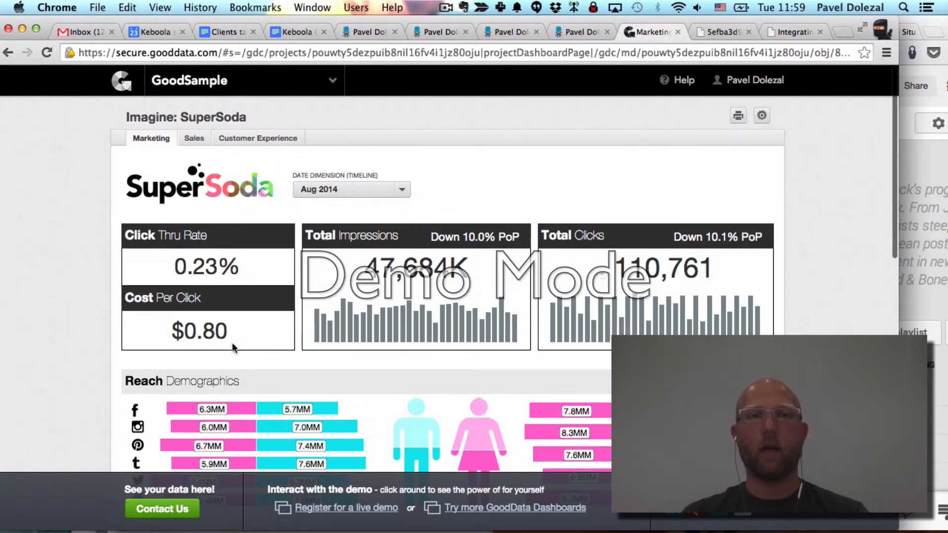
{"action": "scroll", "coordinate": [88, 275], "scroll_direction": "down", "scroll_amount": 2}
{"action": "scroll", "coordinate": [318, 353], "scroll_direction": "down", "scroll_amount": 5}
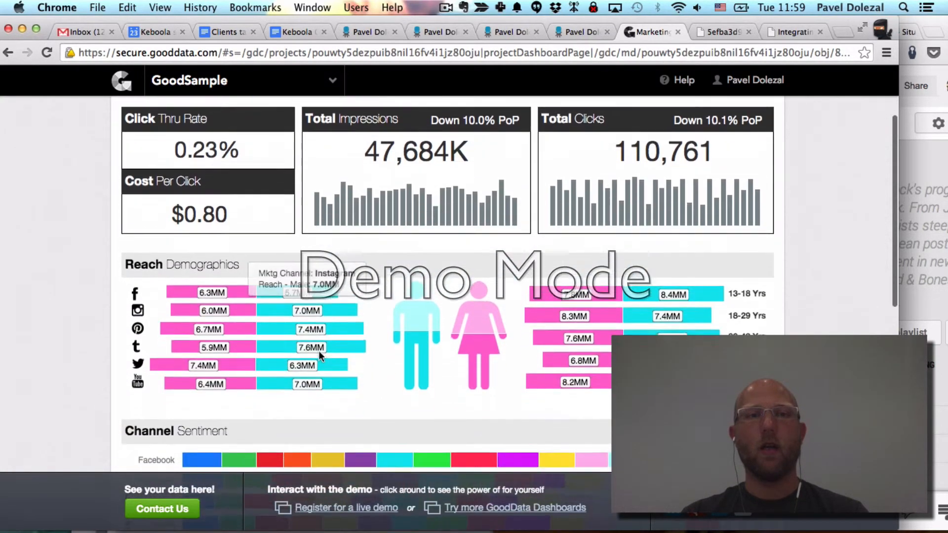
{"action": "scroll", "coordinate": [319, 352], "scroll_direction": "down", "scroll_amount": 10}
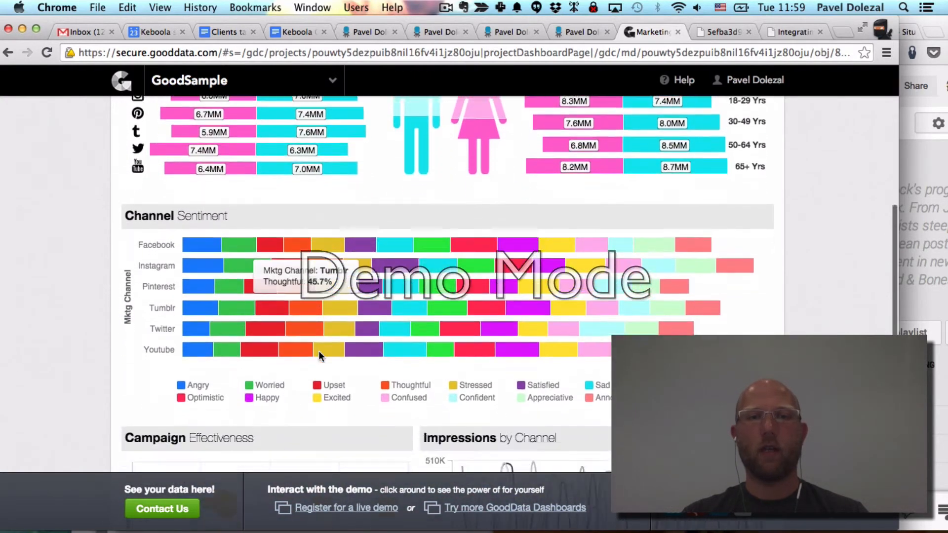
{"action": "scroll", "coordinate": [319, 351], "scroll_direction": "down", "scroll_amount": 3}
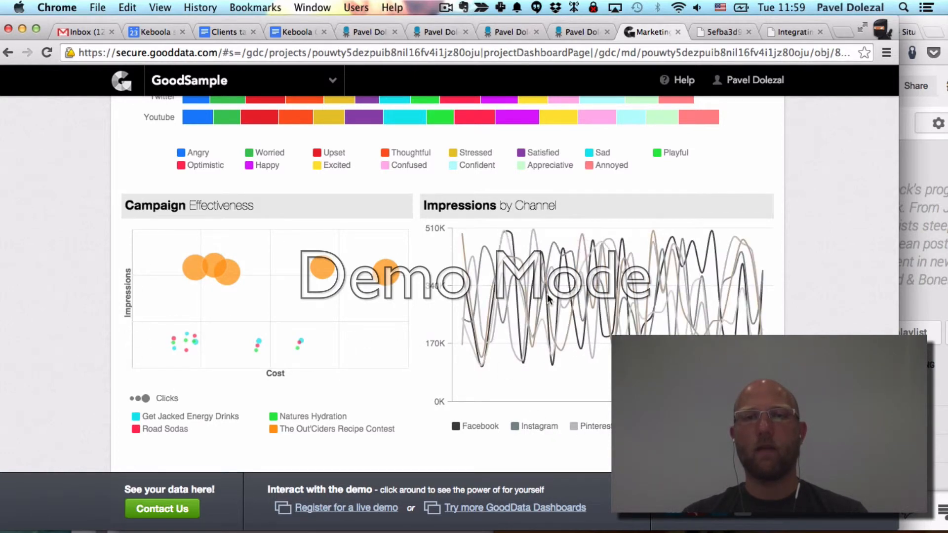
- Open the SuperSoda Sales dashboard and examine the revenue per product and the product and channel sales trends
{"action": "scroll", "coordinate": [547, 294], "scroll_direction": "up", "scroll_amount": 15}
{"action": "left_click", "coordinate": [190, 141]}
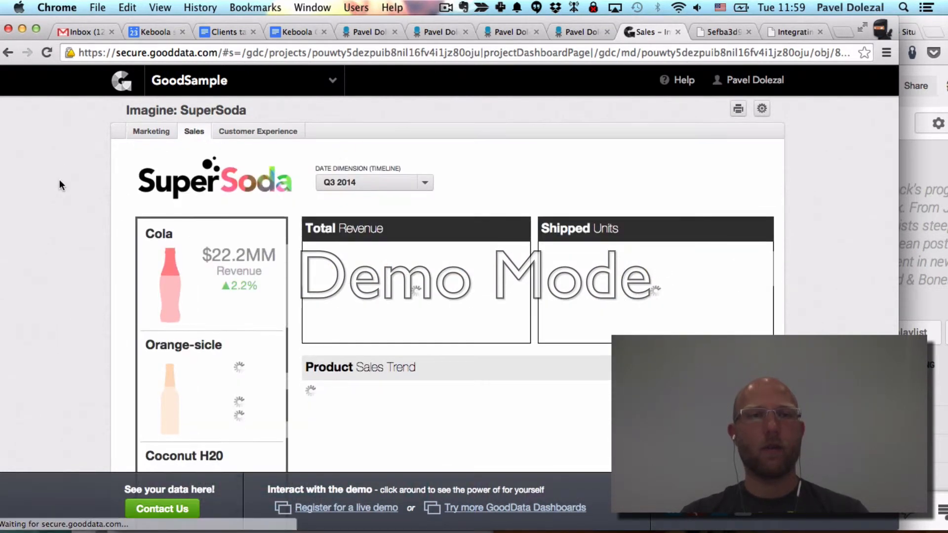
{"action": "scroll", "coordinate": [59, 185], "scroll_direction": "down", "scroll_amount": 3}
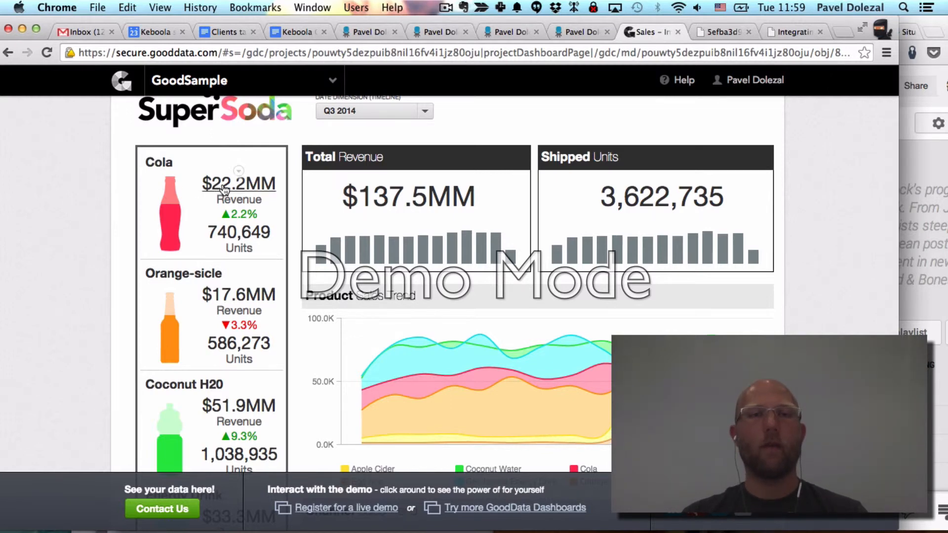
{"action": "scroll", "coordinate": [140, 213], "scroll_direction": "down", "scroll_amount": 5}
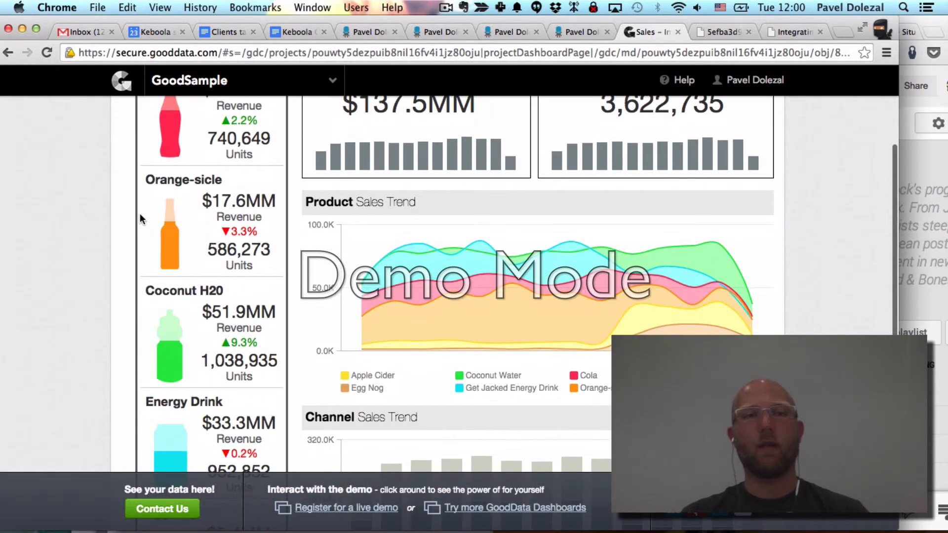
{"action": "scroll", "coordinate": [140, 213], "scroll_direction": "down", "scroll_amount": 3}
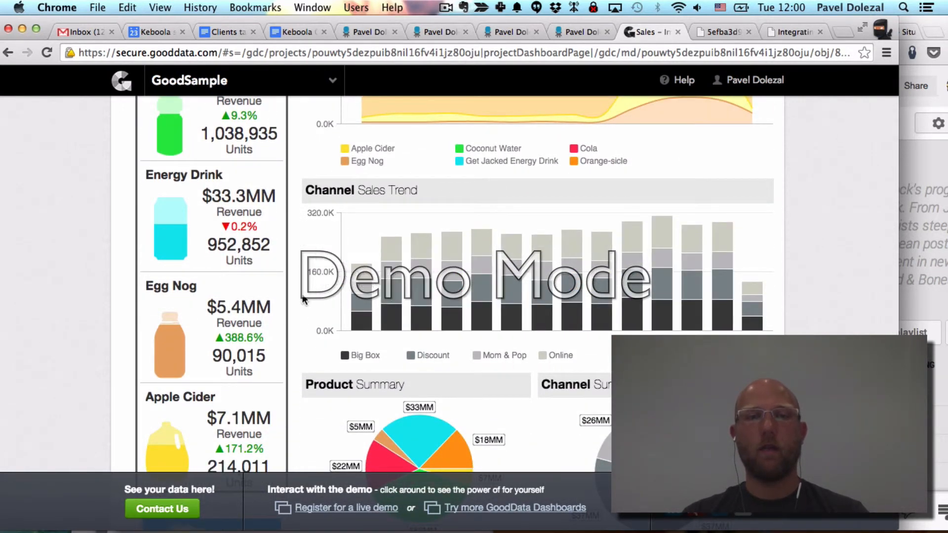
{"action": "scroll", "coordinate": [339, 226], "scroll_direction": "down", "scroll_amount": 1}
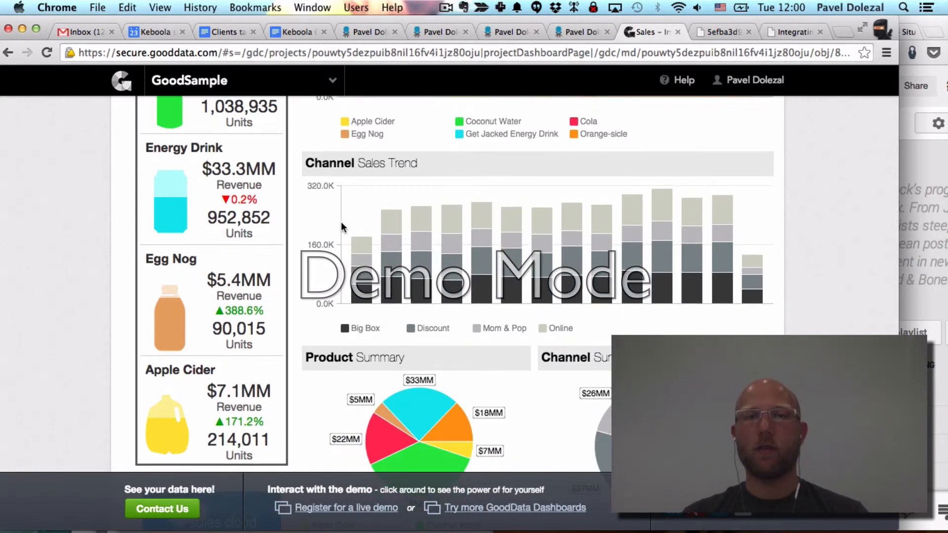
{"action": "scroll", "coordinate": [484, 286], "scroll_direction": "up", "scroll_amount": 3}
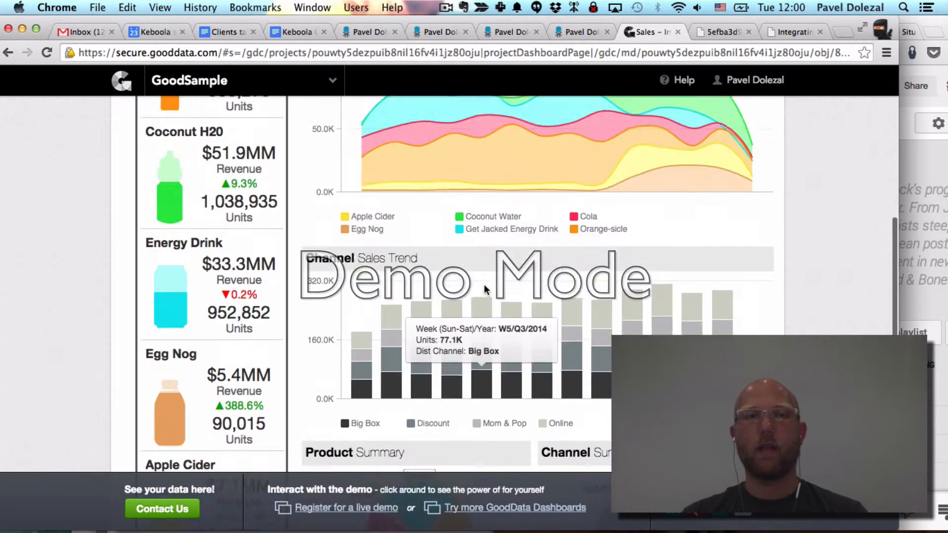
- Drill into Cola's revenue figure to view its weekly chart by distribution channel, and close the chart
{"action": "scroll", "coordinate": [484, 284], "scroll_direction": "up", "scroll_amount": 8}
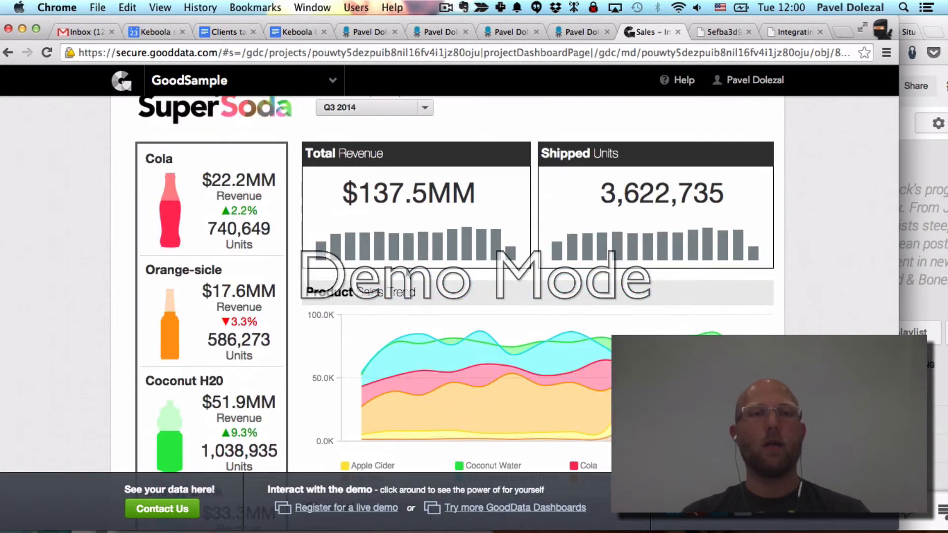
{"action": "left_click", "coordinate": [258, 191]}
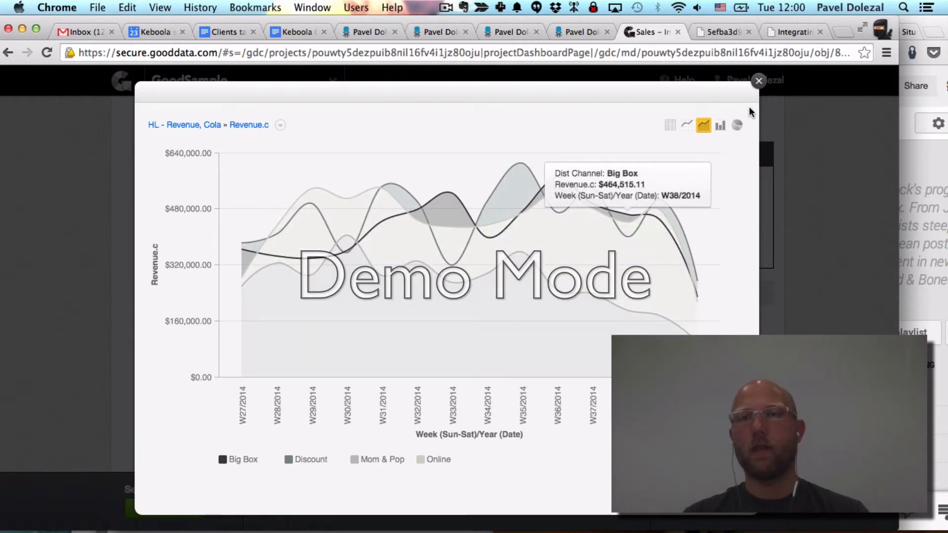
{"action": "left_click", "coordinate": [759, 81]}
- Check the export options of the Sales dashboard without exporting, and look over its headline figures again
{"action": "scroll", "coordinate": [727, 141], "scroll_direction": "up", "scroll_amount": 4}
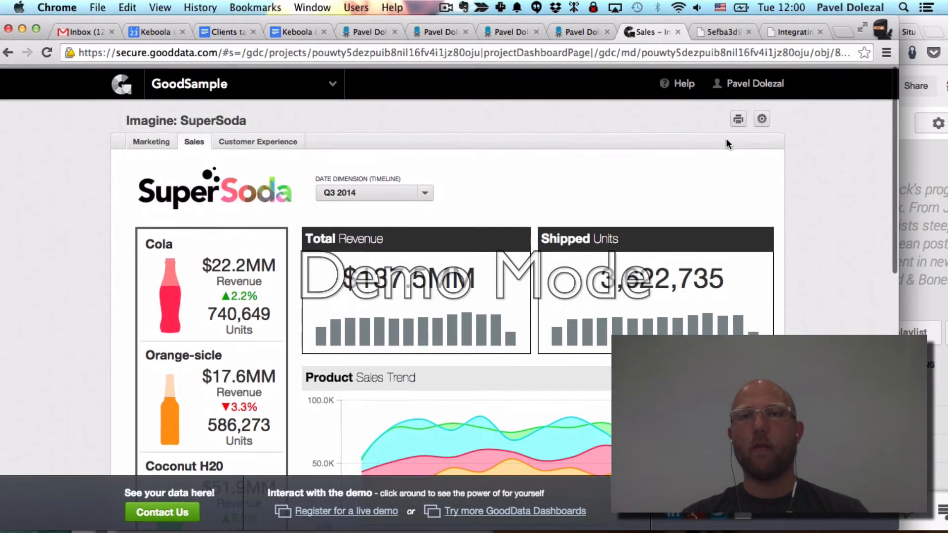
{"action": "left_click", "coordinate": [768, 120]}
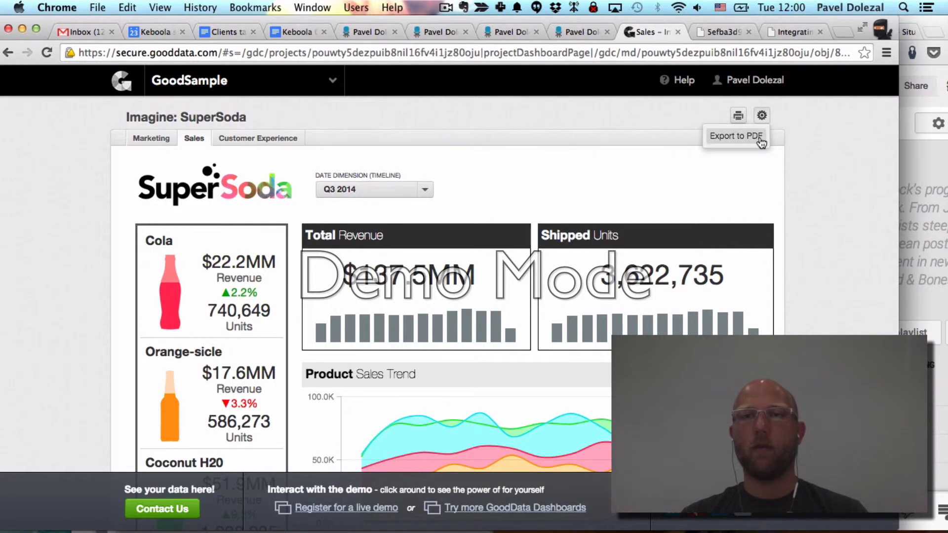
{"action": "left_click", "coordinate": [758, 119]}
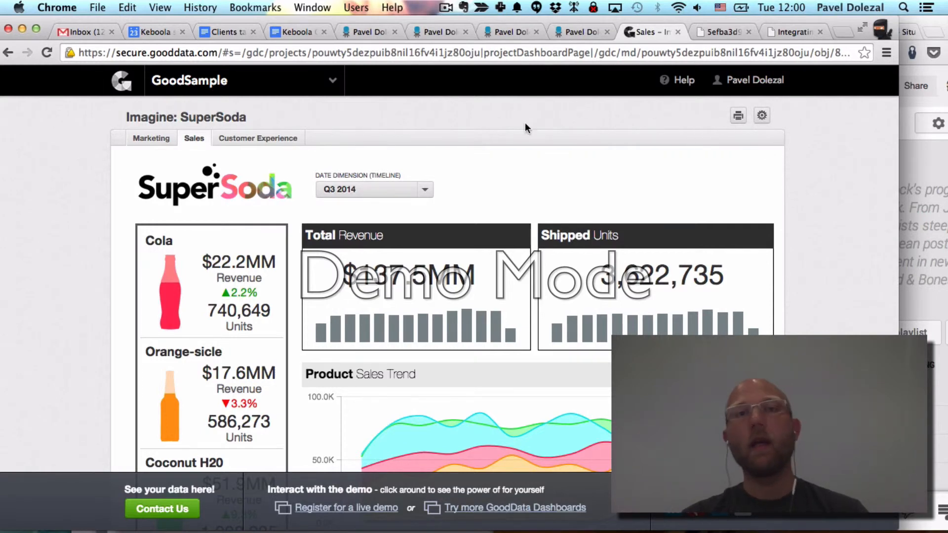
{"action": "scroll", "coordinate": [114, 167], "scroll_direction": "down", "scroll_amount": 3}
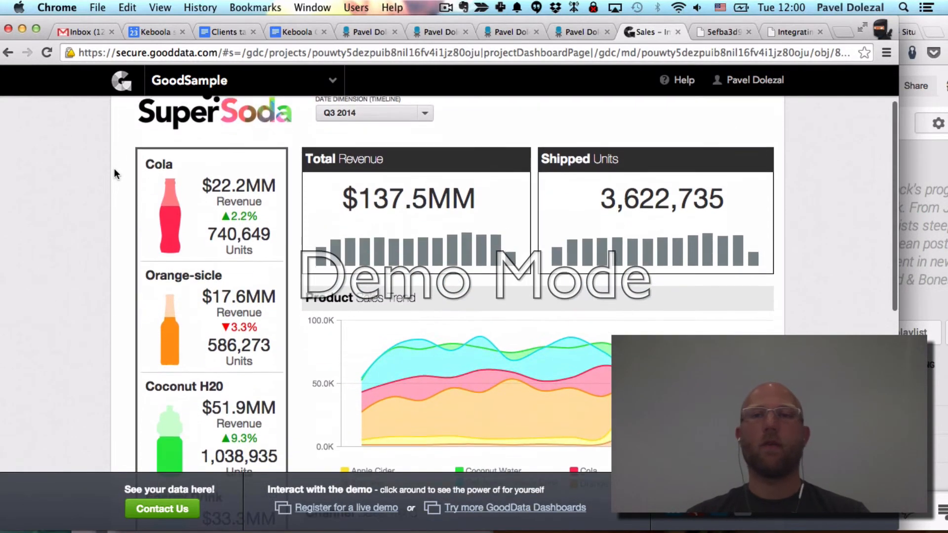
{"action": "scroll", "coordinate": [114, 168], "scroll_direction": "up", "scroll_amount": 2}
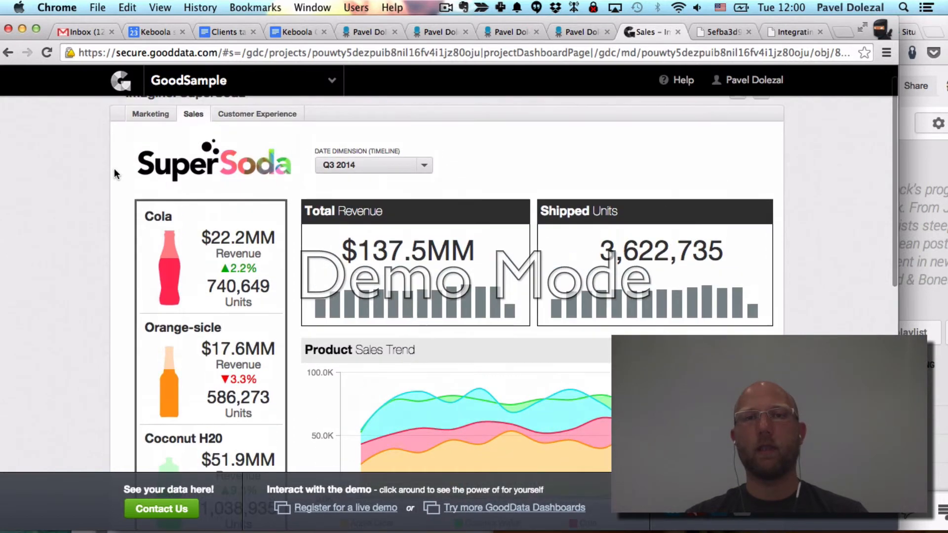
{"action": "scroll", "coordinate": [420, 137], "scroll_direction": "up", "scroll_amount": 1}
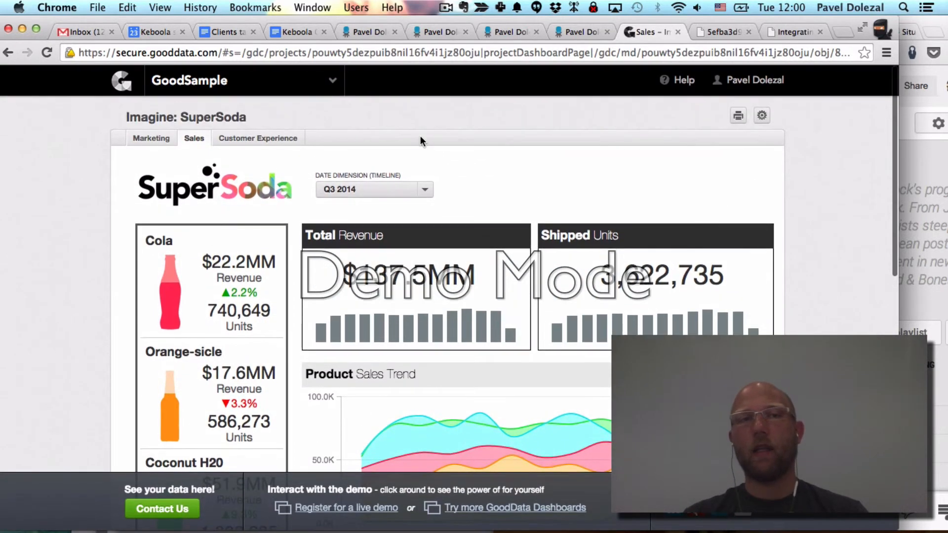
- Close the browser page beside GoodData and bring up the Integrating Keboola Connection documentation from its beginning
{"action": "left_click", "coordinate": [709, 31]}
{"action": "left_click", "coordinate": [748, 32]}
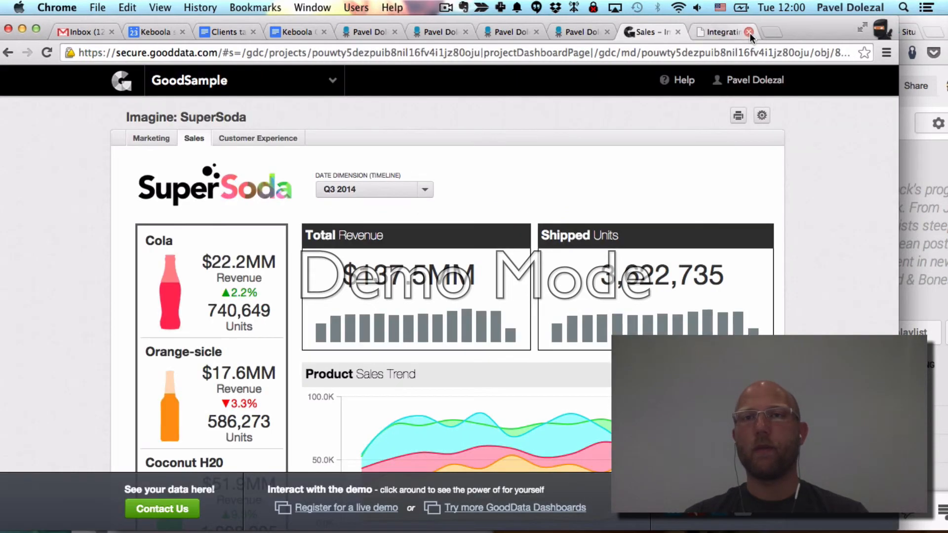
{"action": "left_click", "coordinate": [722, 36]}
{"action": "scroll", "coordinate": [576, 272], "scroll_direction": "up", "scroll_amount": 10}
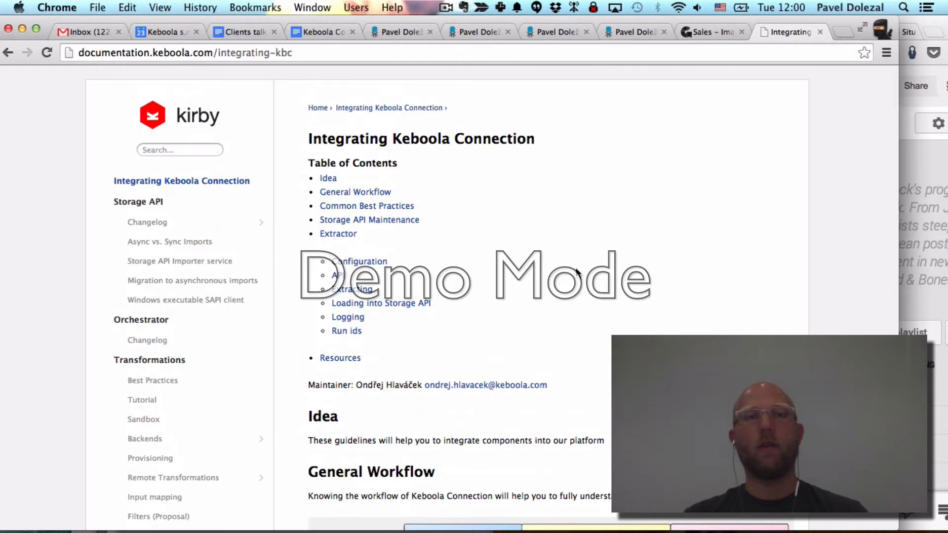
- Examine the General Workflow diagram and the Orchestrator process description in the Keboola integration documentation
{"action": "scroll", "coordinate": [577, 273], "scroll_direction": "down", "scroll_amount": 1}
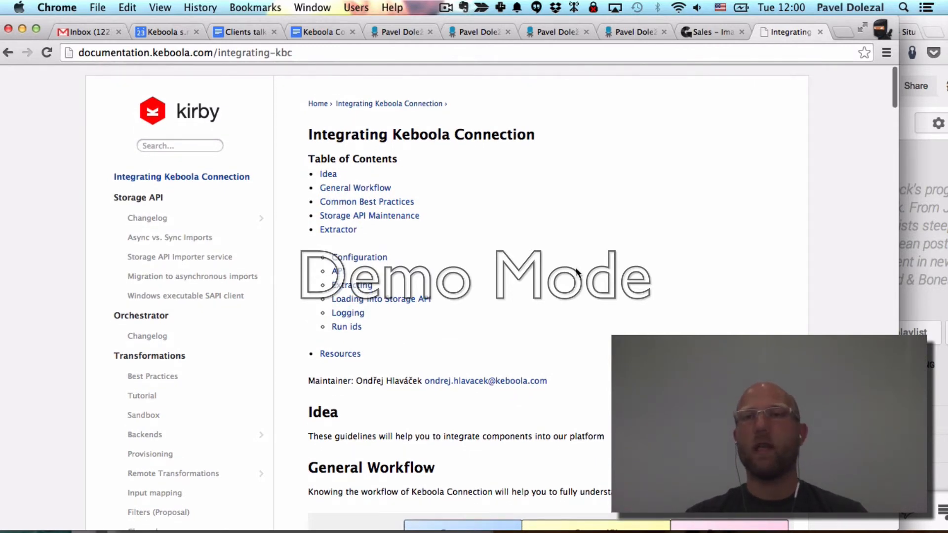
{"action": "scroll", "coordinate": [577, 272], "scroll_direction": "down", "scroll_amount": 15}
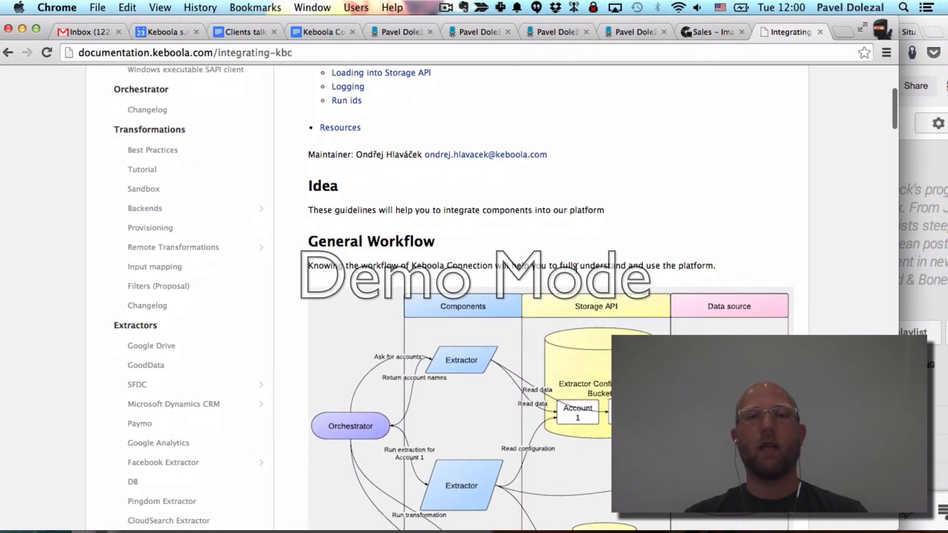
{"action": "scroll", "coordinate": [576, 271], "scroll_direction": "up", "scroll_amount": 5}
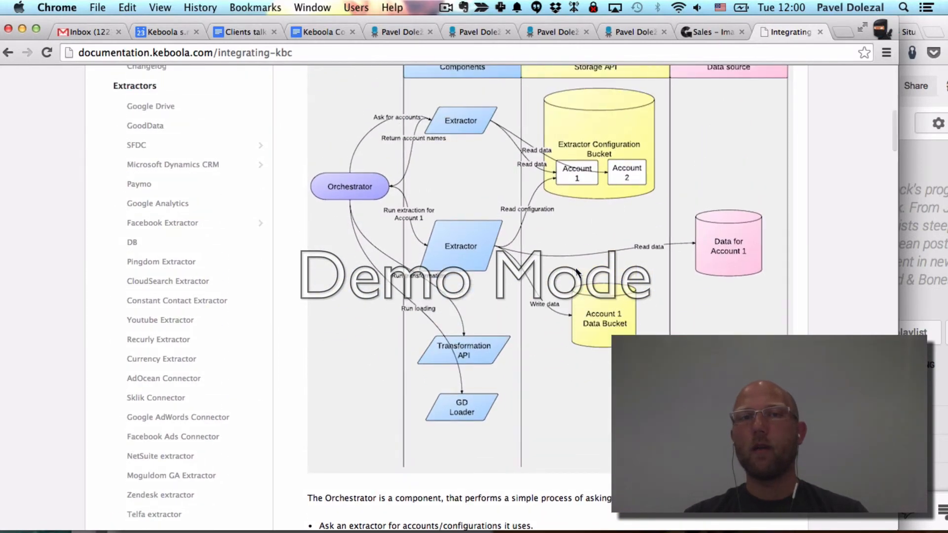
{"action": "scroll", "coordinate": [577, 271], "scroll_direction": "up", "scroll_amount": 1}
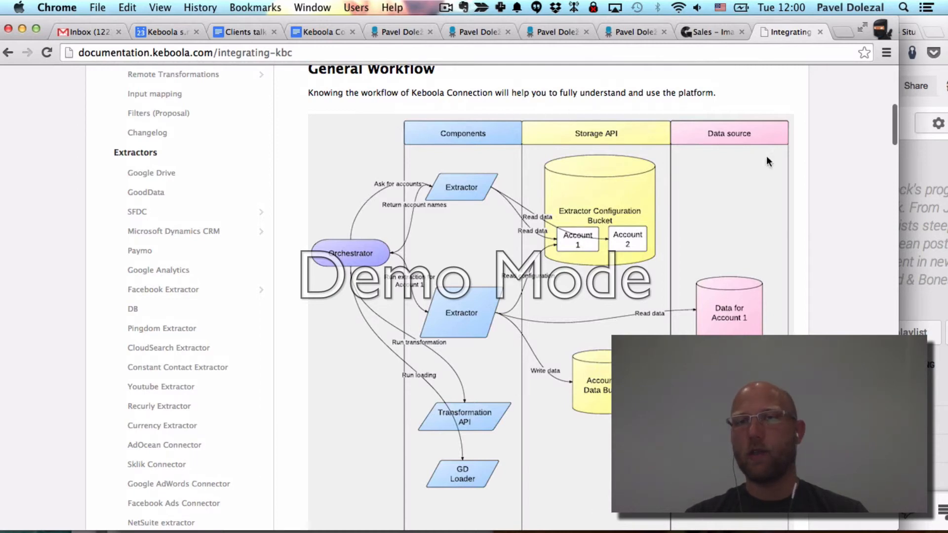
{"action": "scroll", "coordinate": [576, 272], "scroll_direction": "down", "scroll_amount": 7}
{"action": "scroll", "coordinate": [576, 271], "scroll_direction": "up", "scroll_amount": 4}
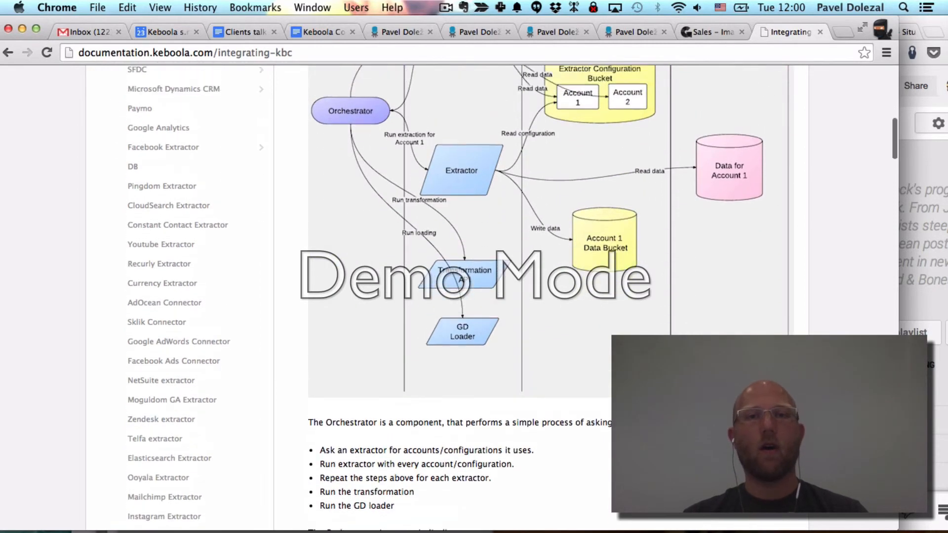
{"action": "scroll", "coordinate": [490, 356], "scroll_direction": "down", "scroll_amount": 6}
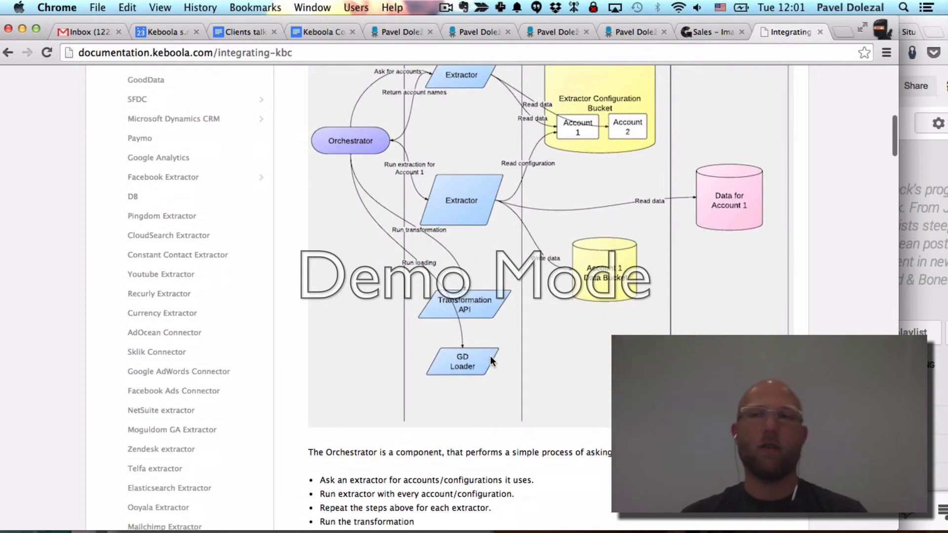
{"action": "scroll", "coordinate": [491, 358], "scroll_direction": "down", "scroll_amount": 4}
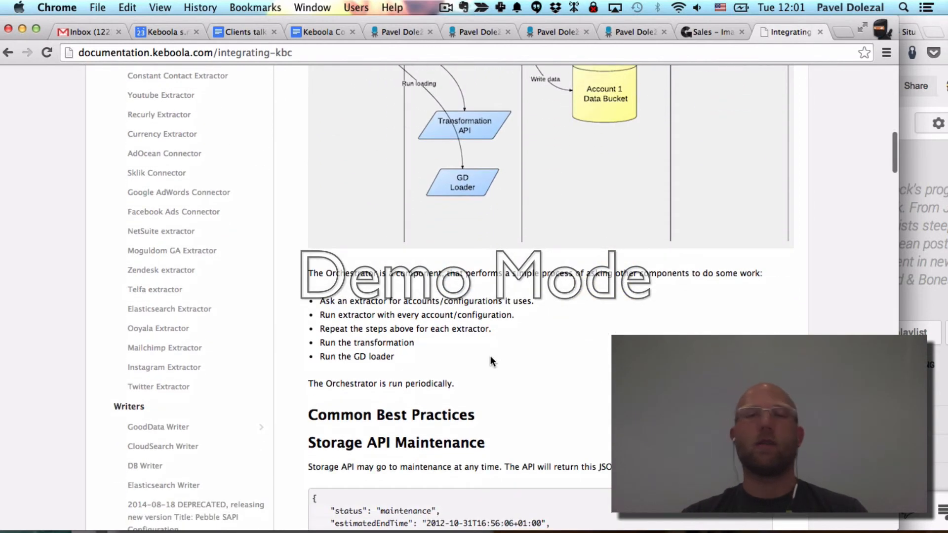